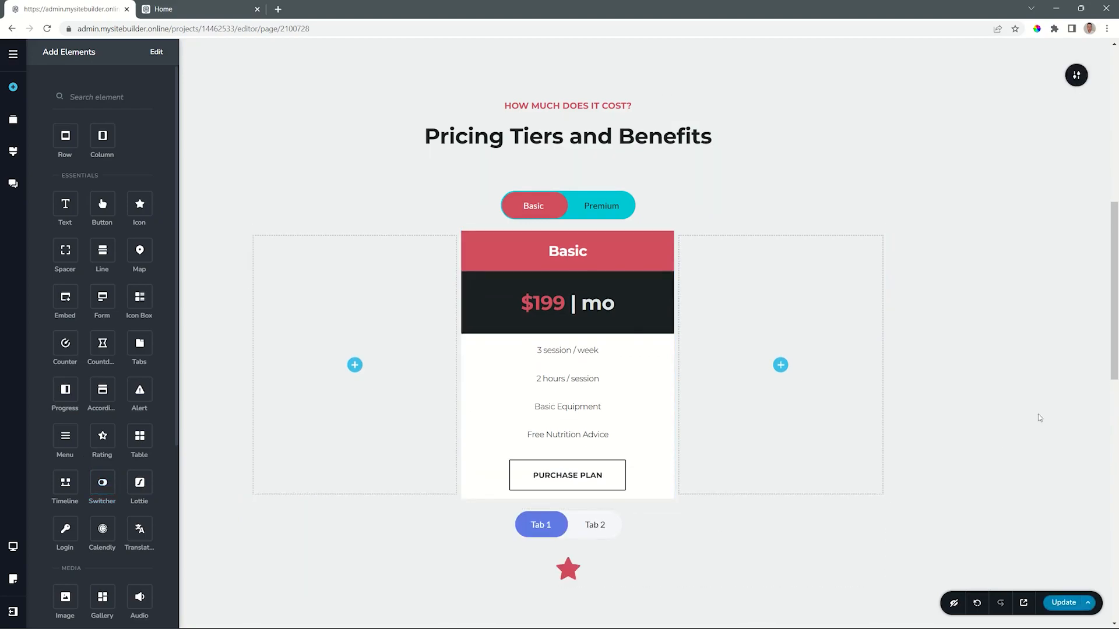
Step: Add two columns beneath the star in Tab 1, placing a text element in one and nested columns with a button in the other
drag(1115, 277, 1116, 317)
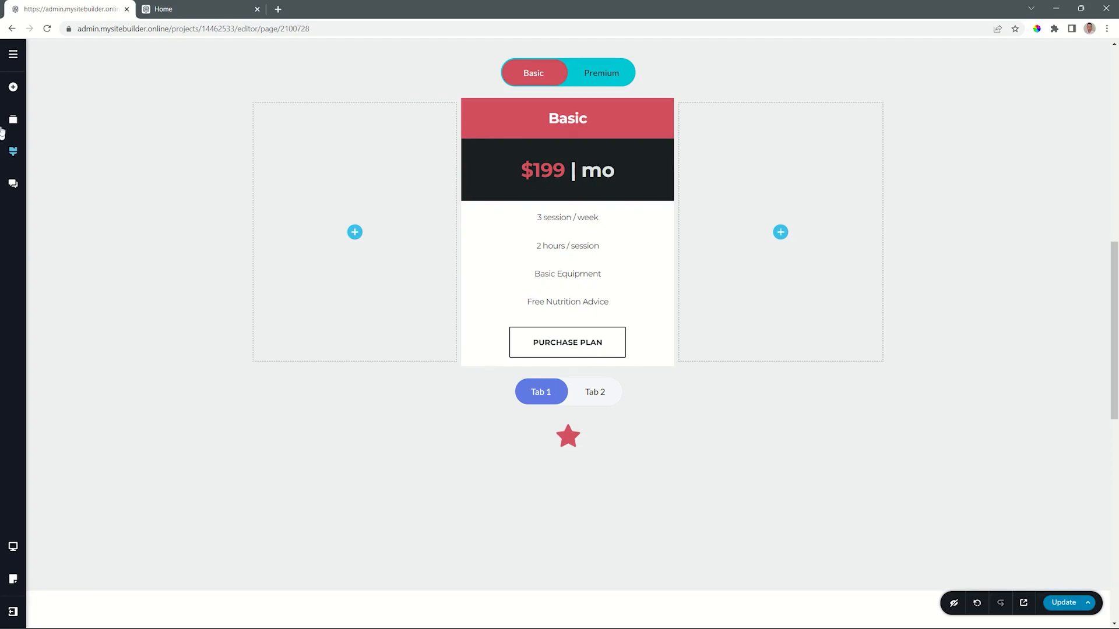
click(12, 87)
drag(102, 135, 585, 468)
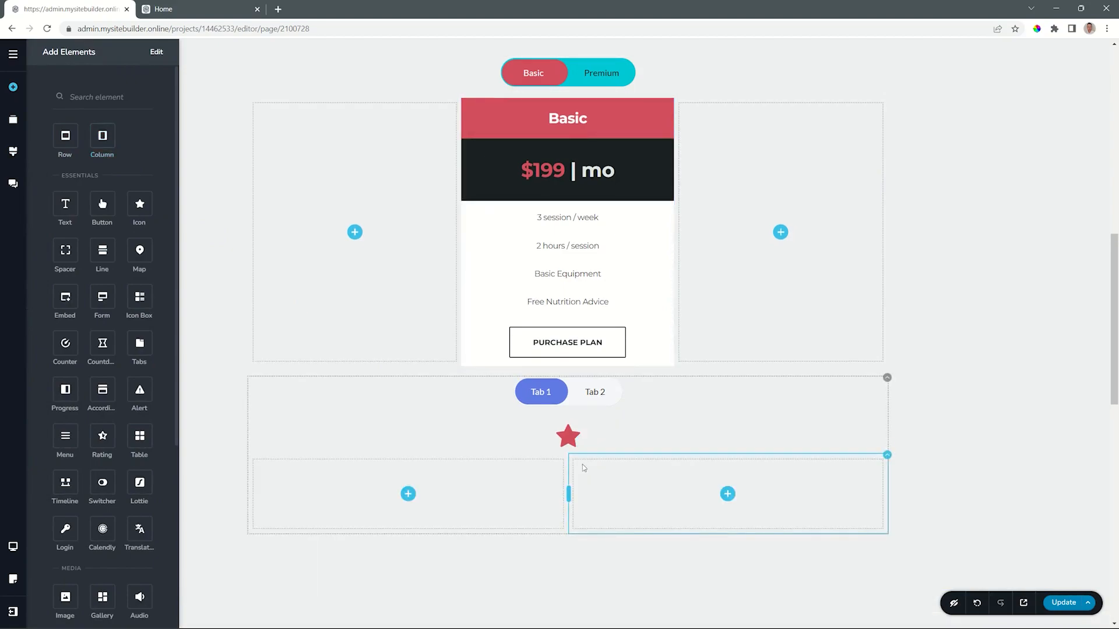
drag(65, 203, 410, 517)
drag(102, 135, 723, 519)
drag(102, 203, 667, 524)
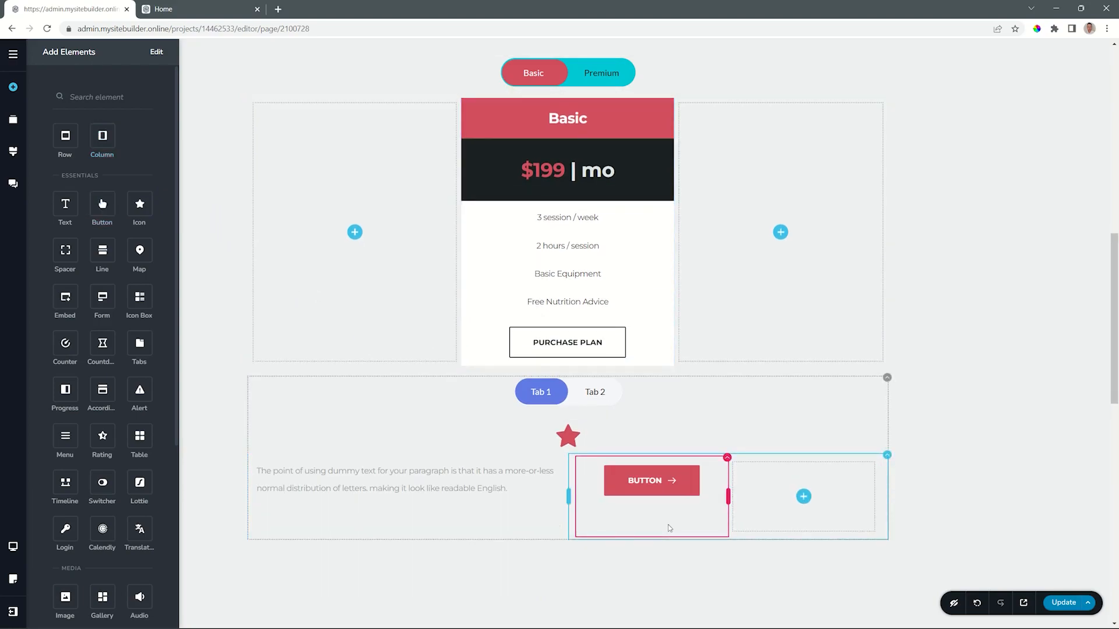
Step: In Tab 2, add a progress bar beneath the button, followed by two columns with a line element in the first
click(595, 392)
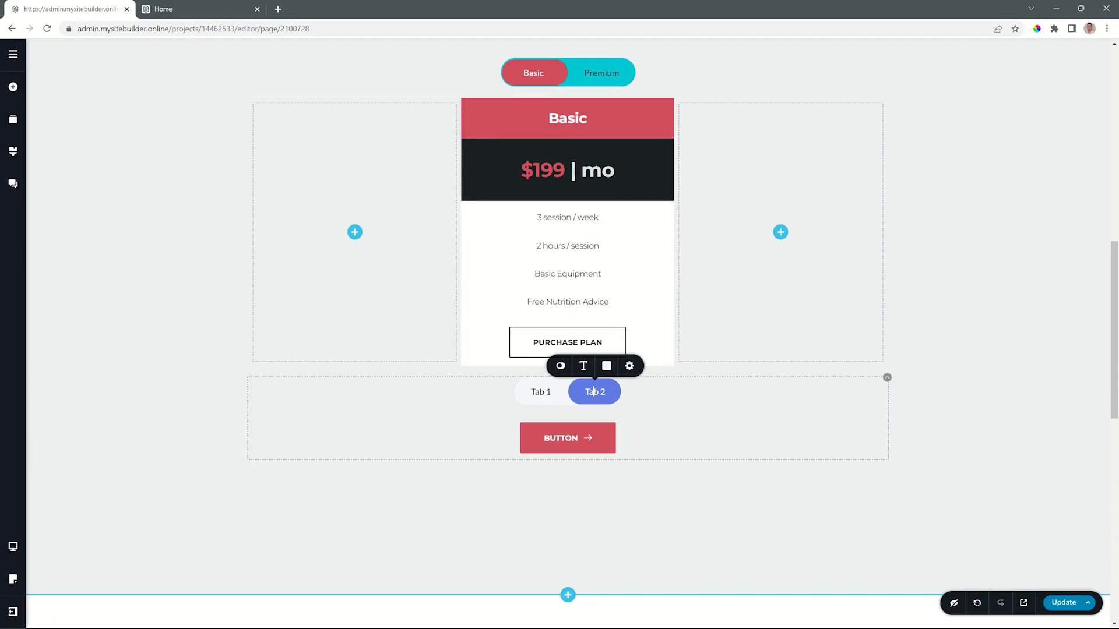
click(13, 88)
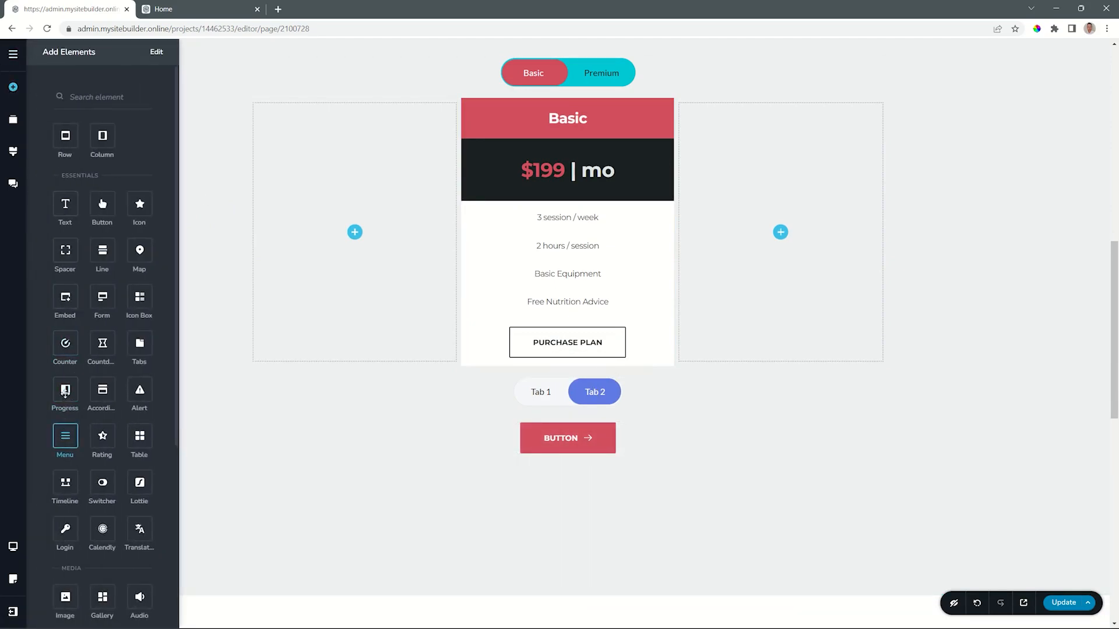
drag(65, 390, 522, 469)
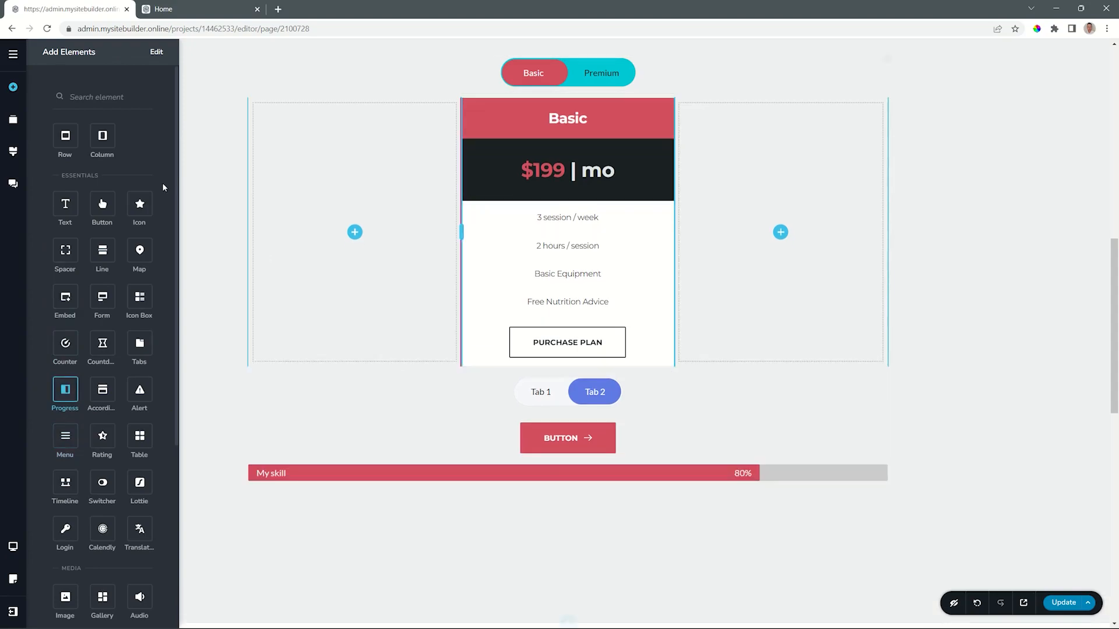
drag(108, 139, 432, 505)
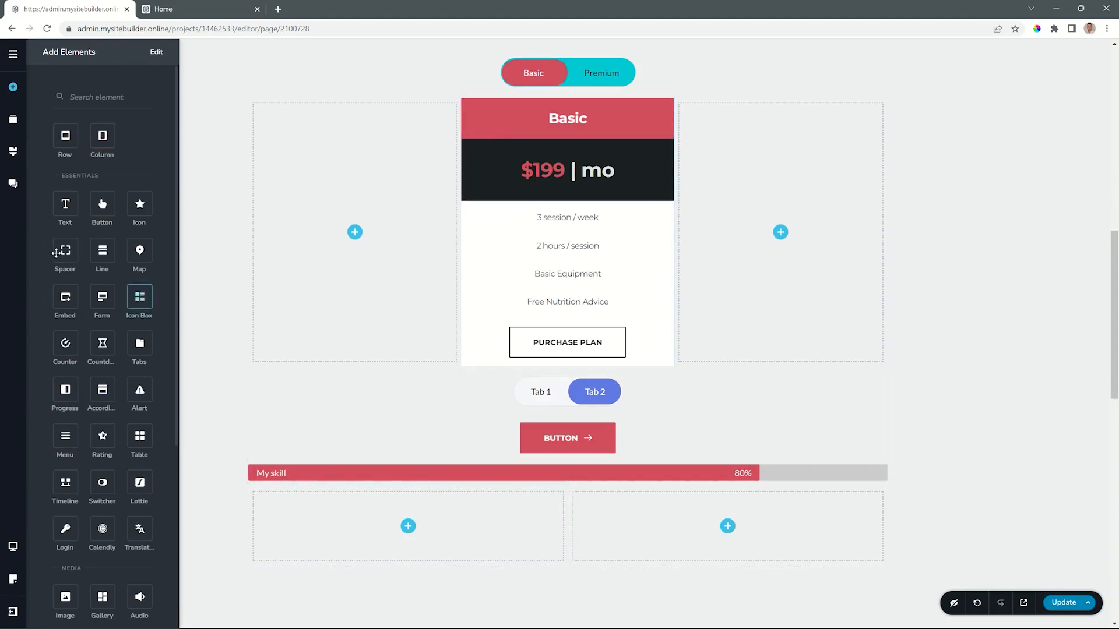
drag(101, 251, 565, 490)
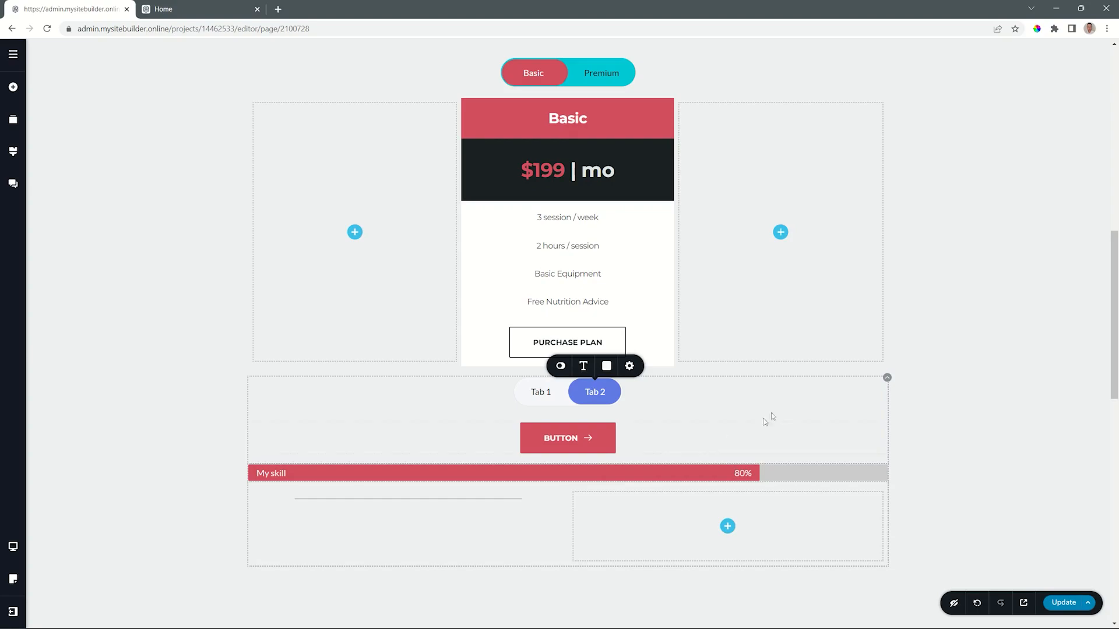
Step: Check both tabs' content and rename the switcher labels to "Option No 1" and "Option No 2"
scroll(765, 421, down, 2)
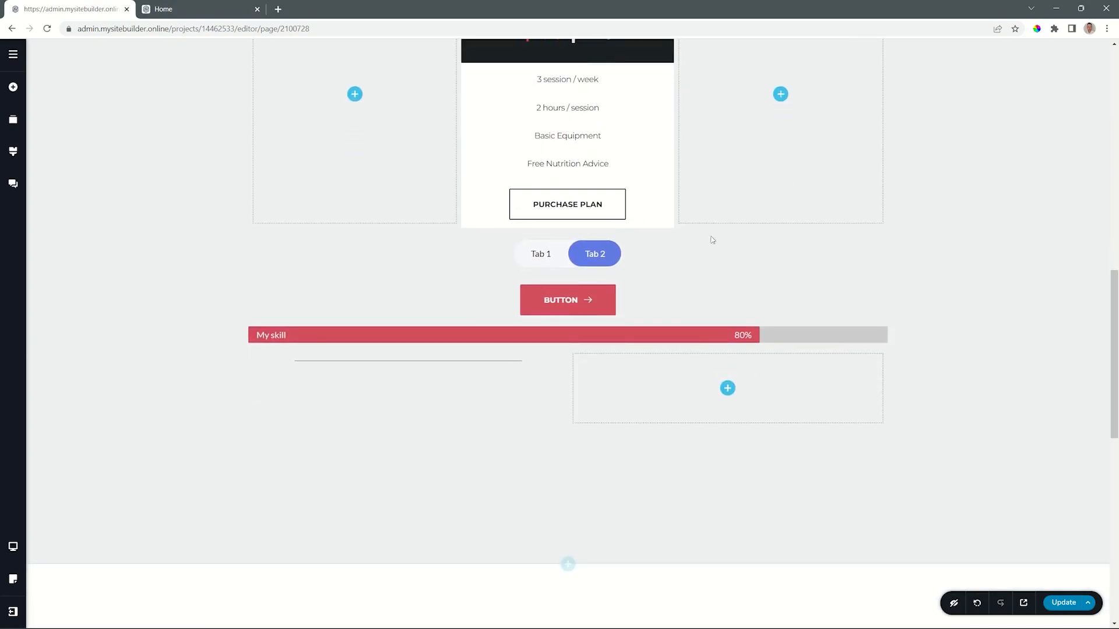
click(537, 253)
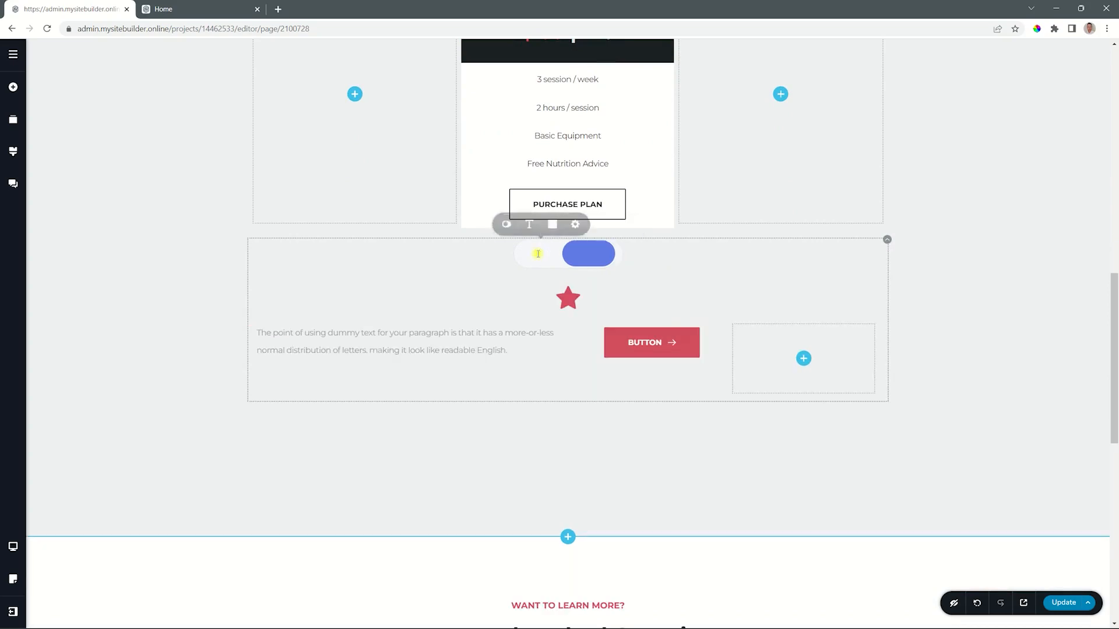
click(594, 253)
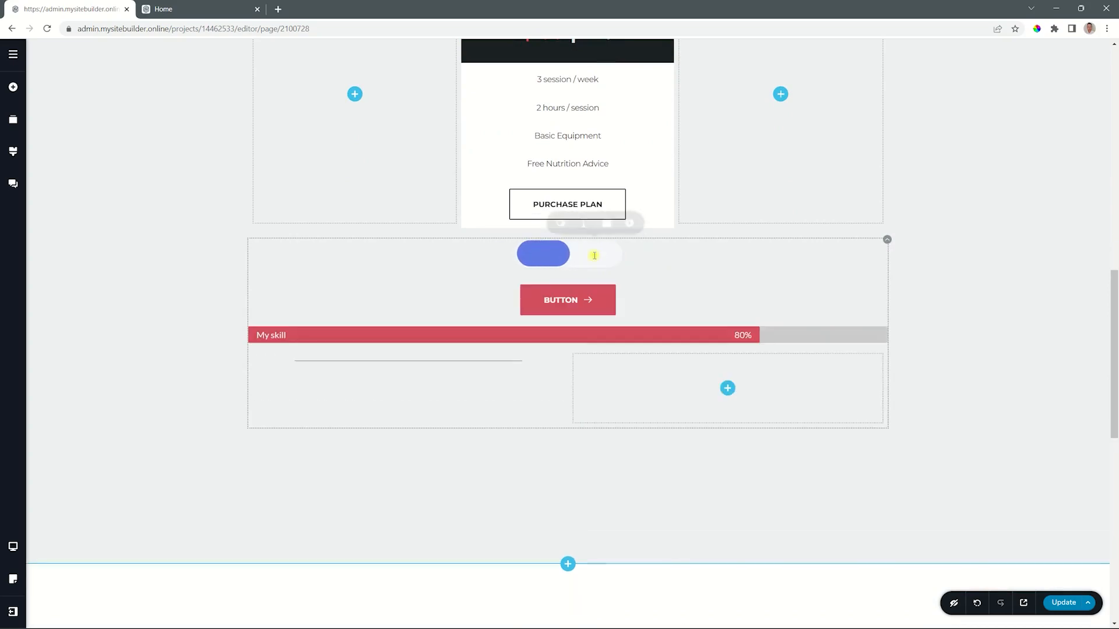
click(542, 252)
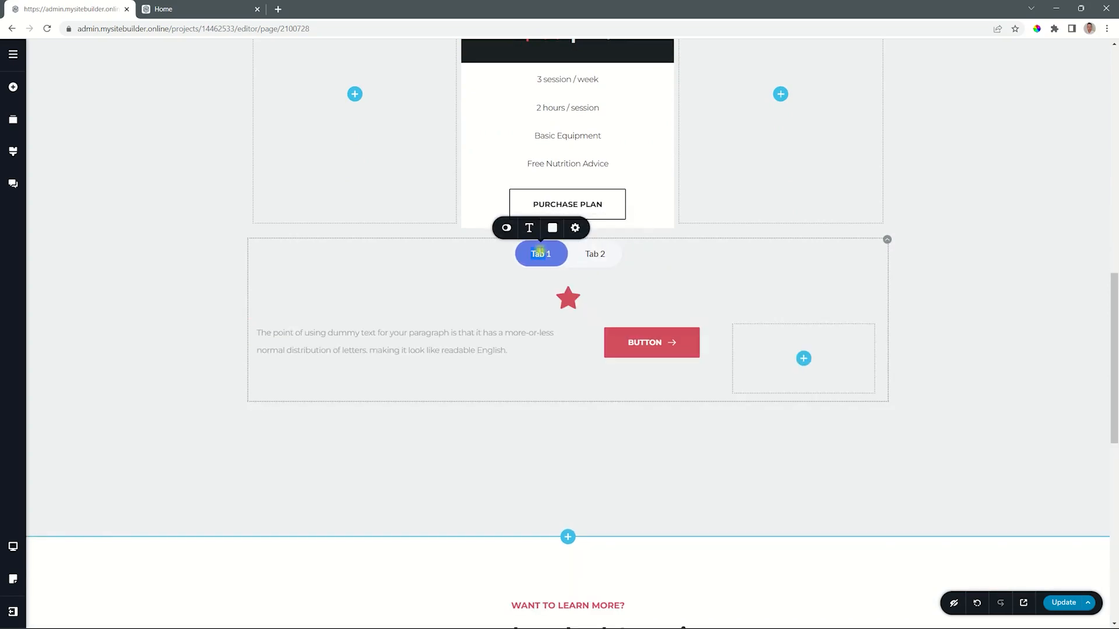
text(Option No 1)
click(595, 253)
text(Option No 2)
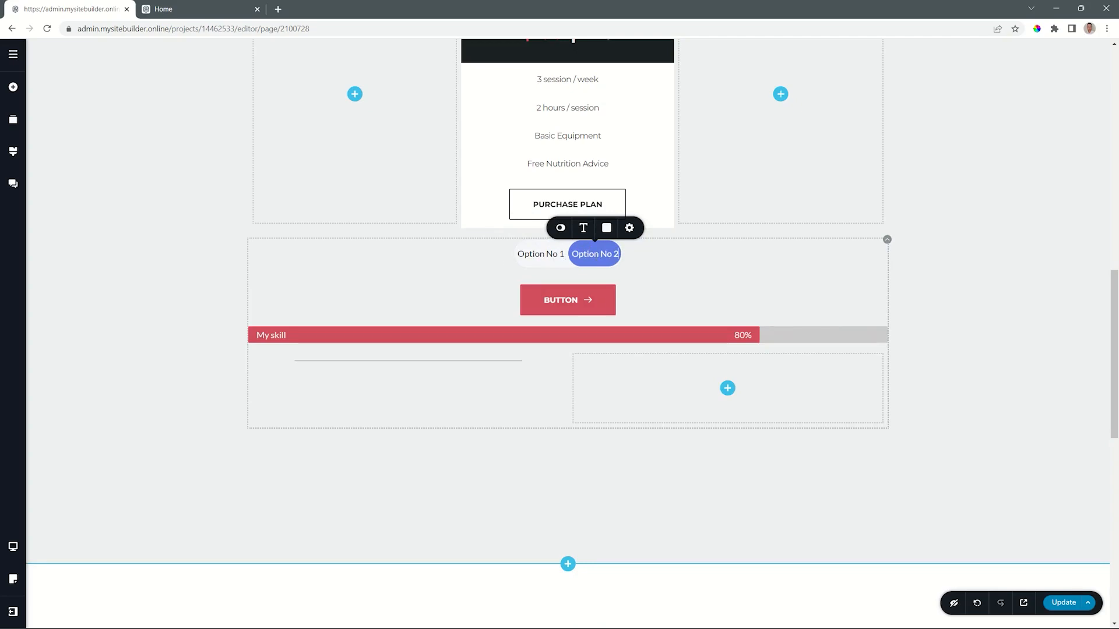
Step: Set the switcher's width to about 319 px and its normal background colour to the palette's red #d34d5e
click(629, 228)
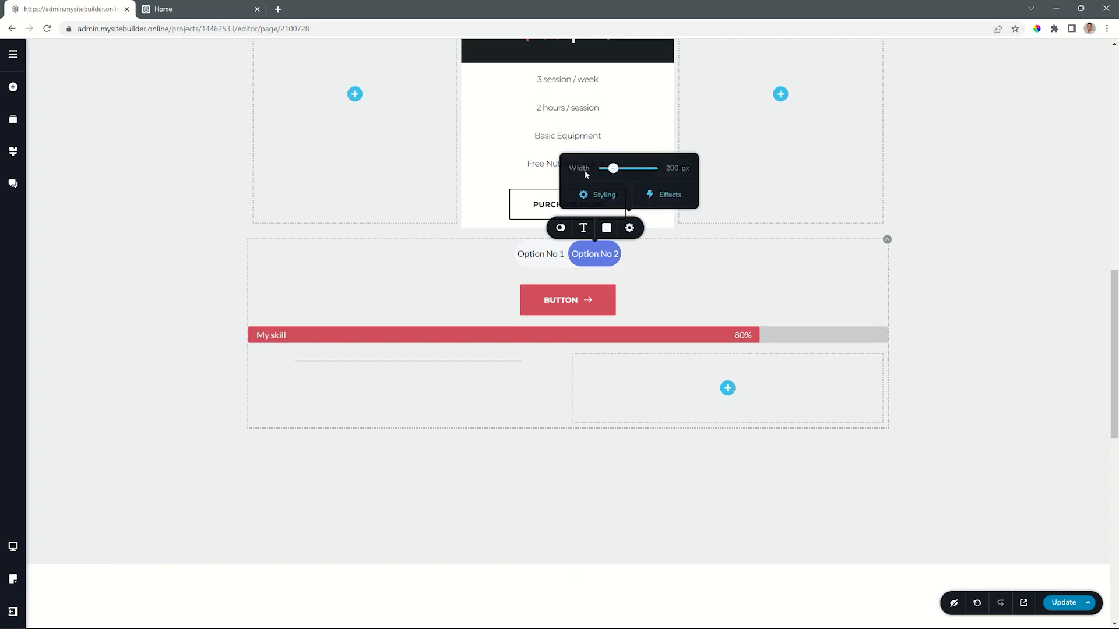
drag(615, 171, 619, 168)
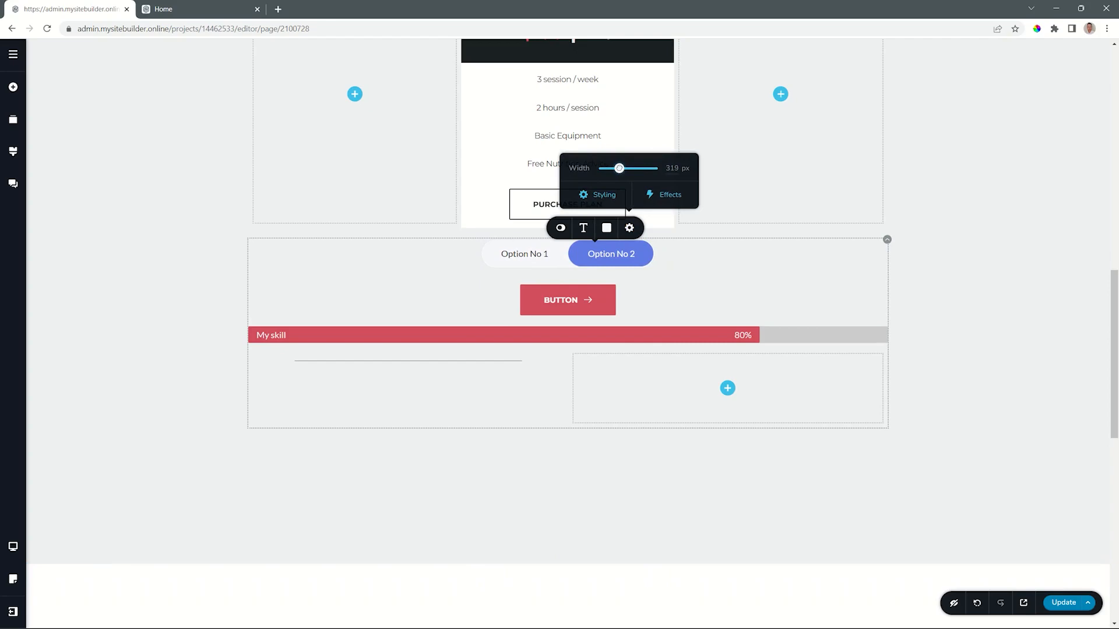
click(609, 229)
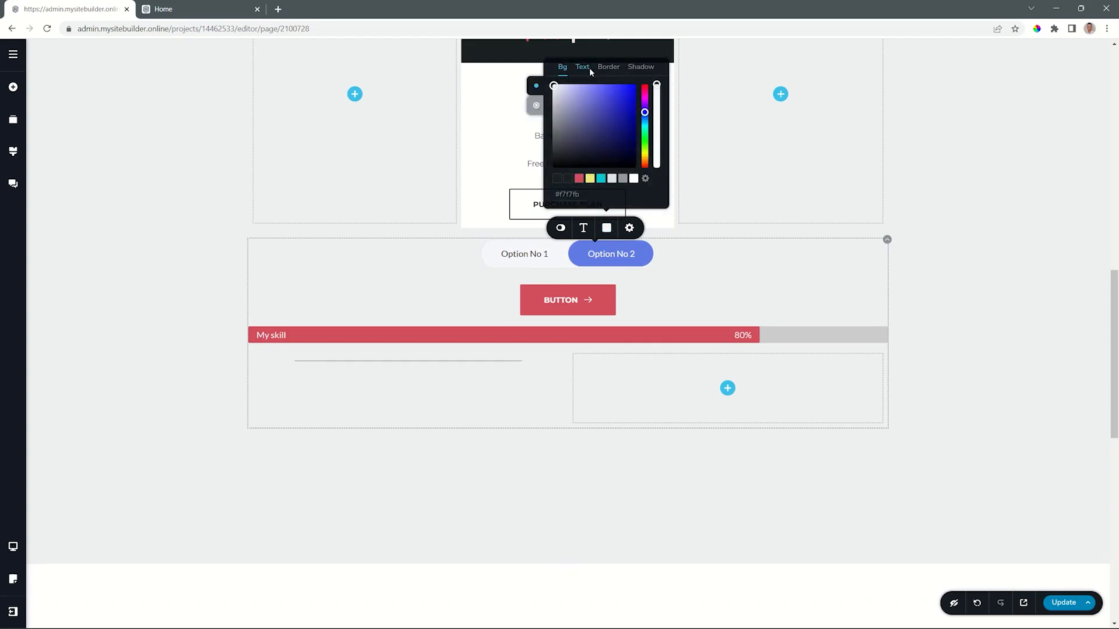
click(537, 107)
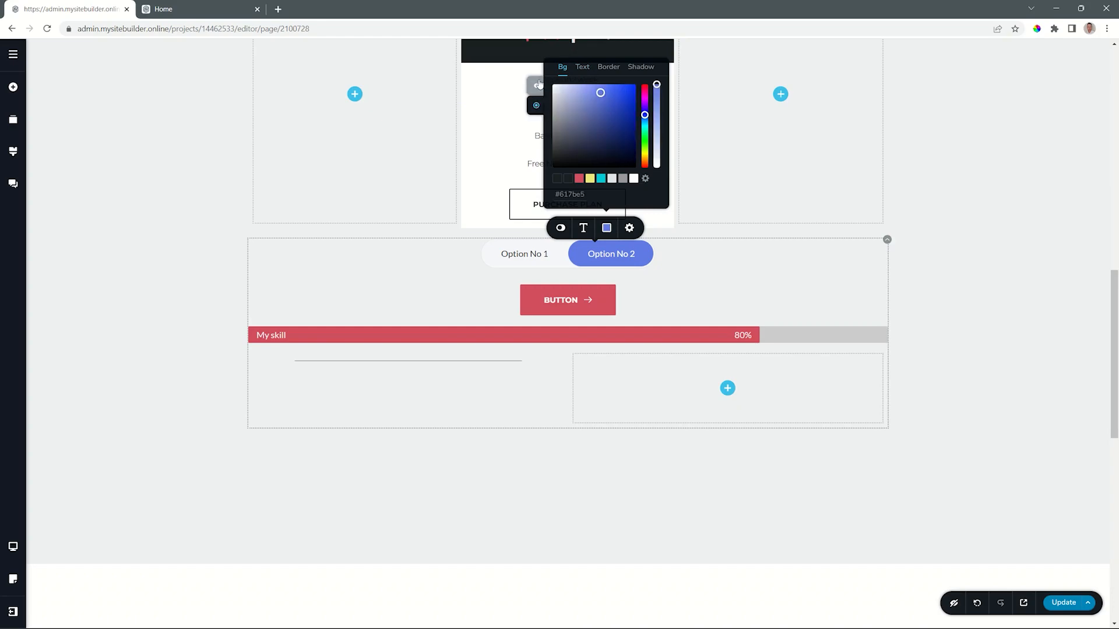
click(536, 86)
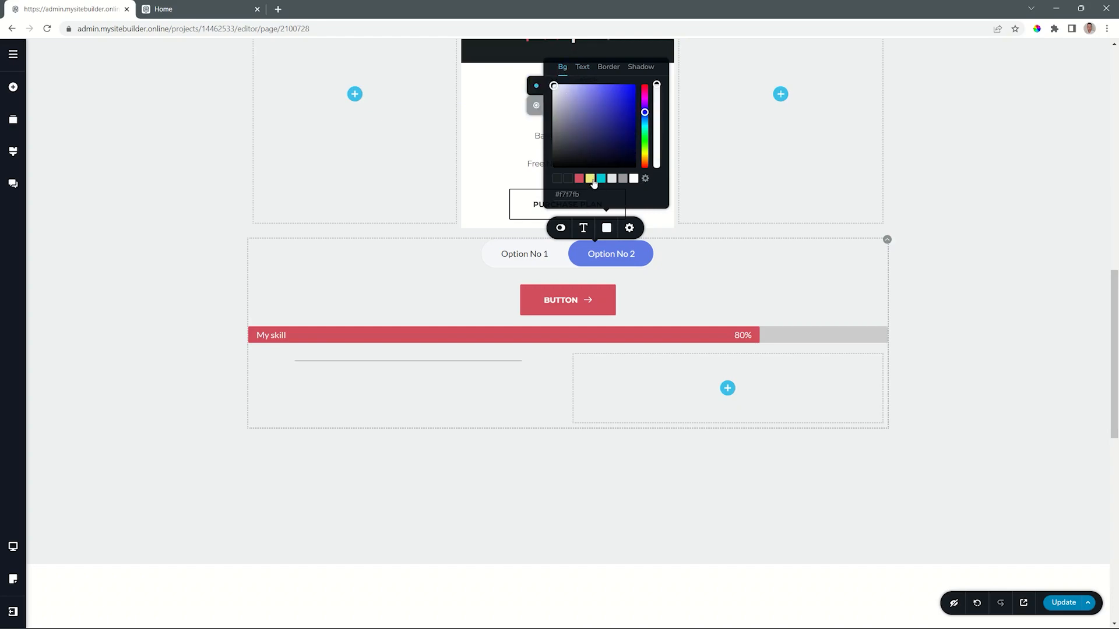
click(579, 179)
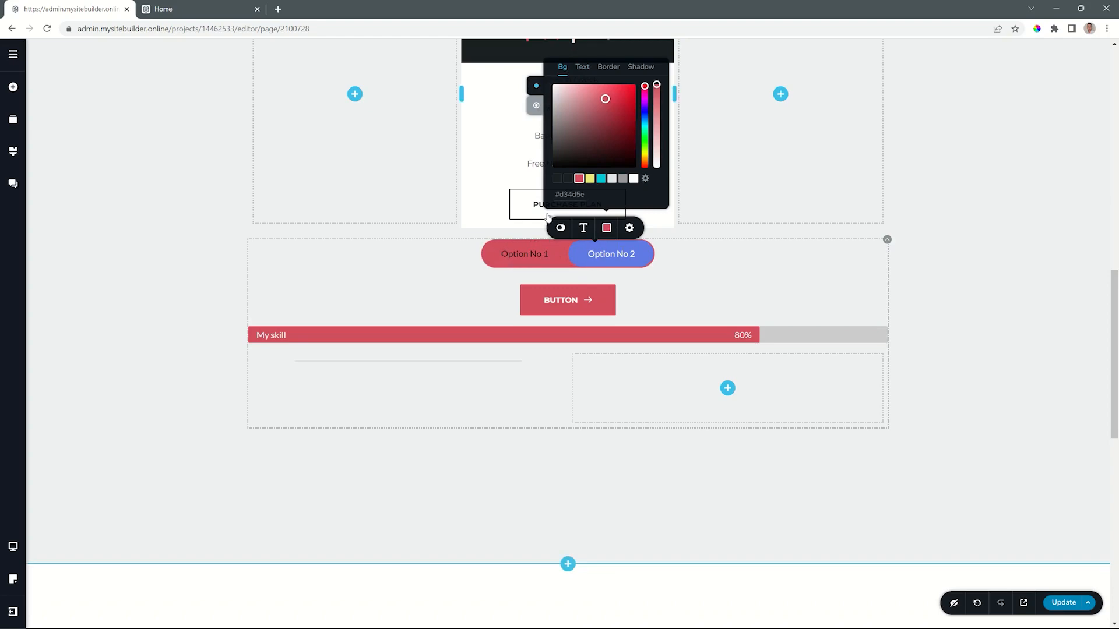
Step: Colour the switcher's normal text and border with the palette's yellow #ede97a and set the border size to 5
click(582, 67)
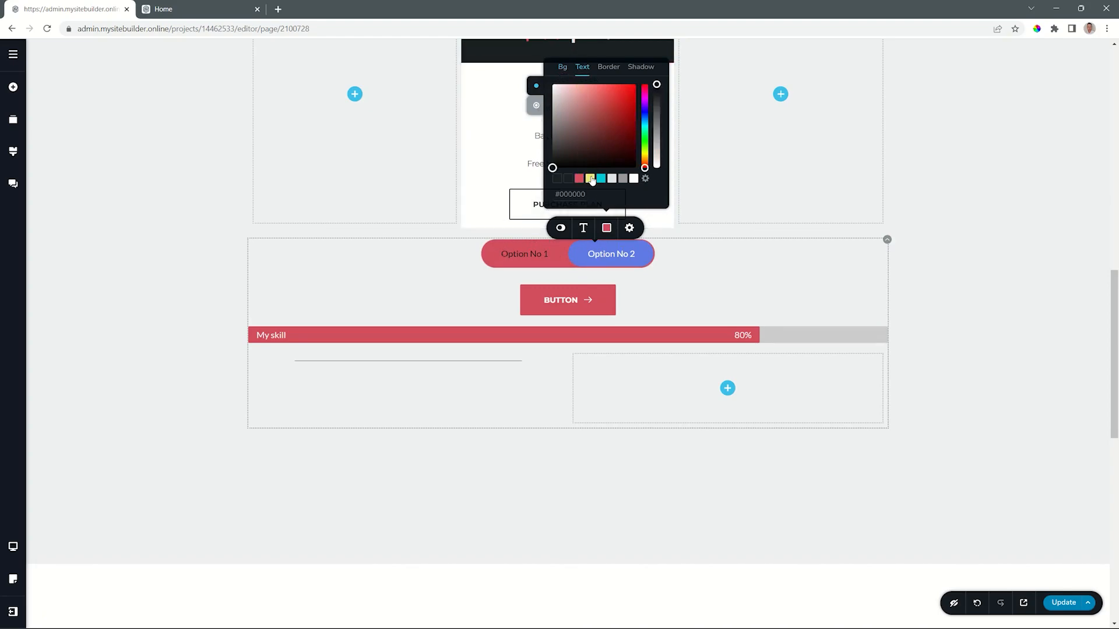
click(590, 178)
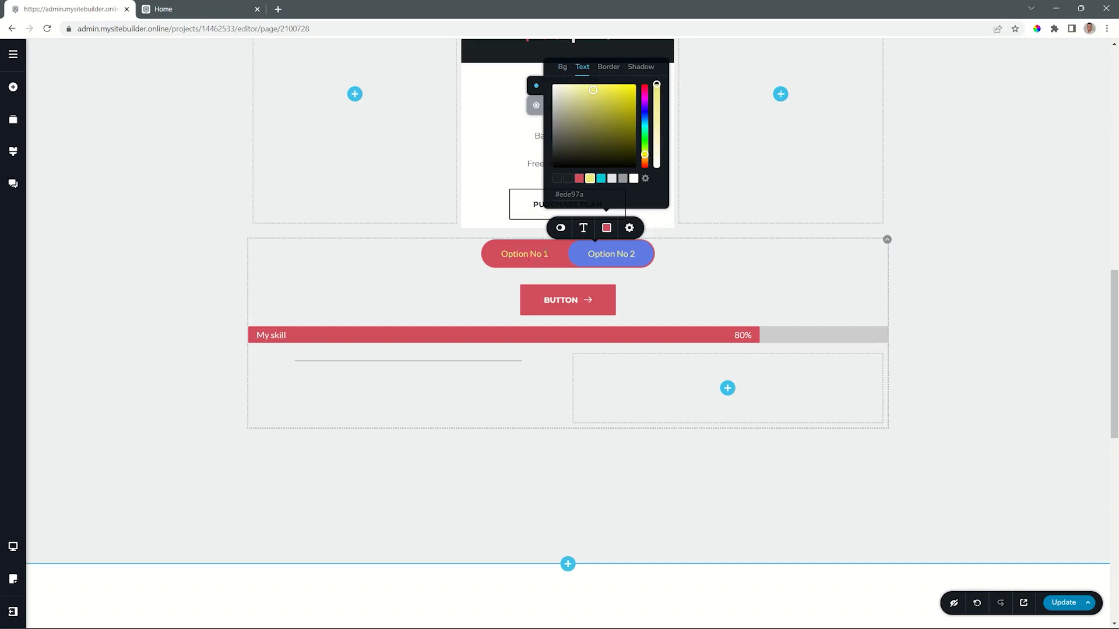
click(608, 67)
click(591, 179)
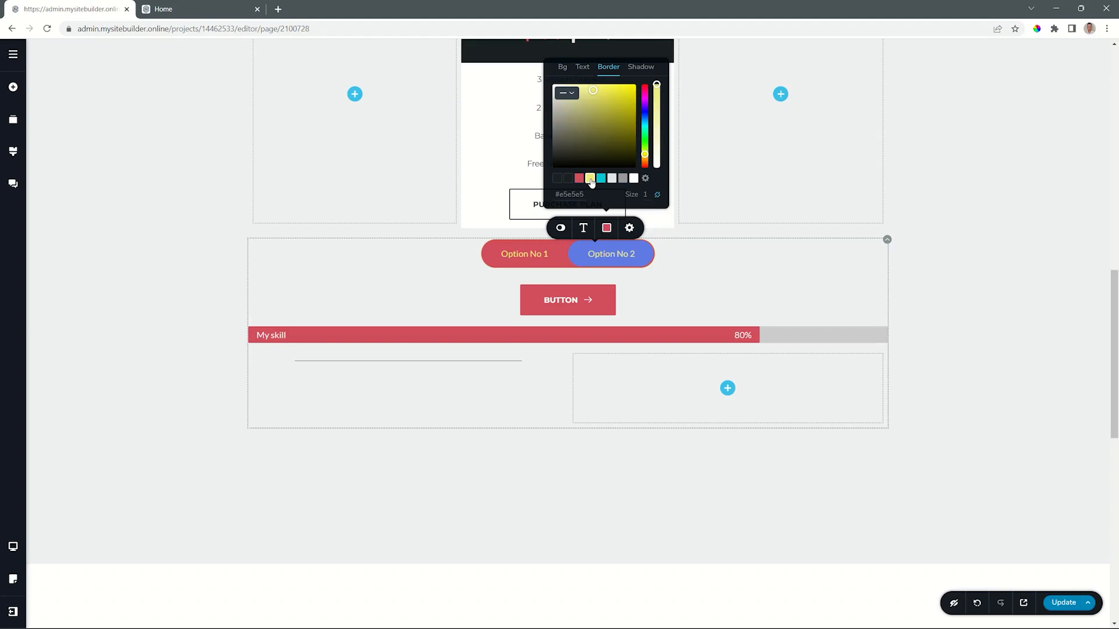
double_click(645, 194)
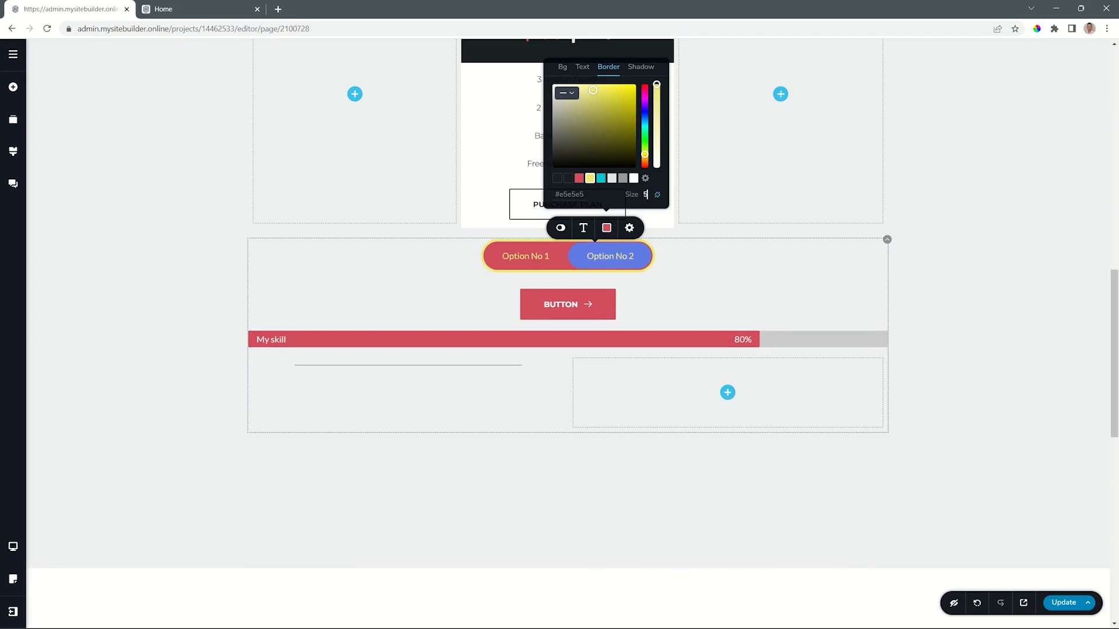
Step: Set the switcher's active-state background to white and its active text to the palette's turquoise
click(563, 67)
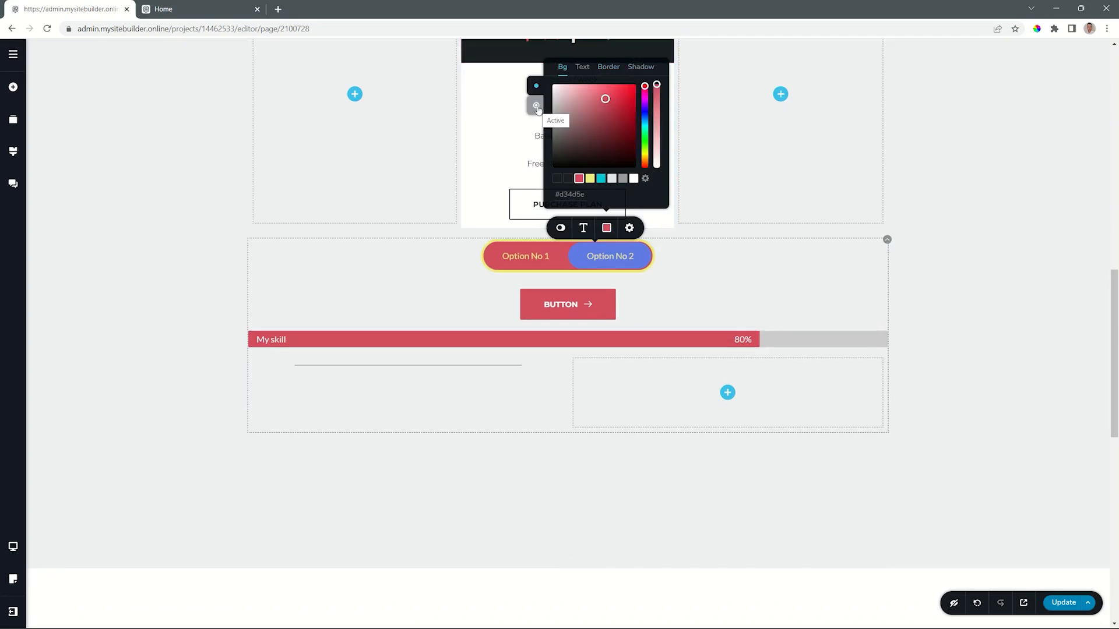
click(537, 107)
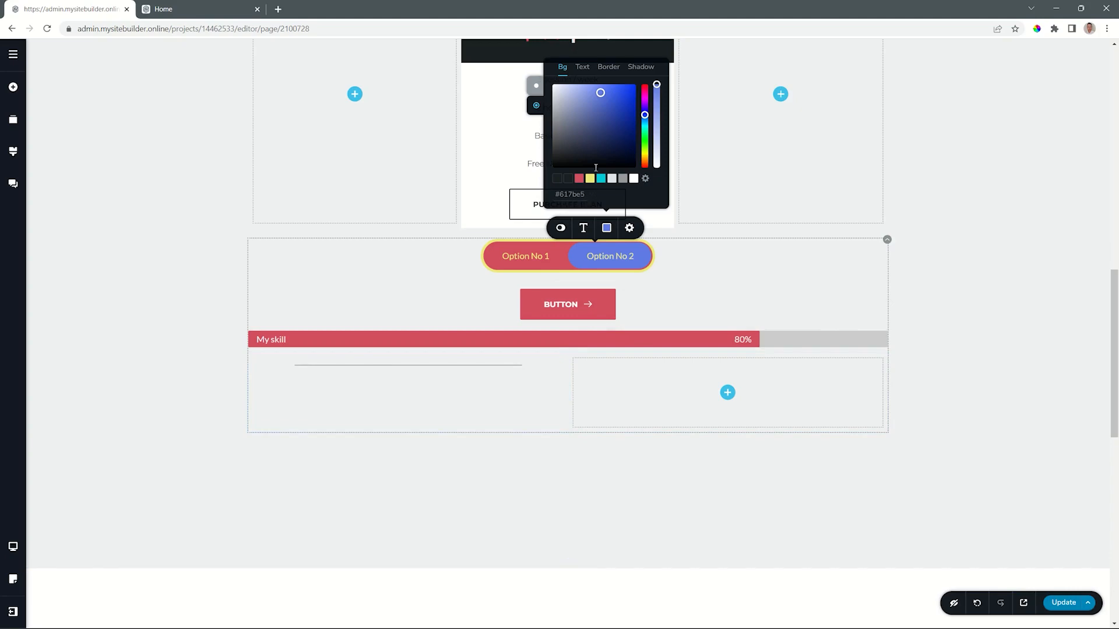
click(633, 178)
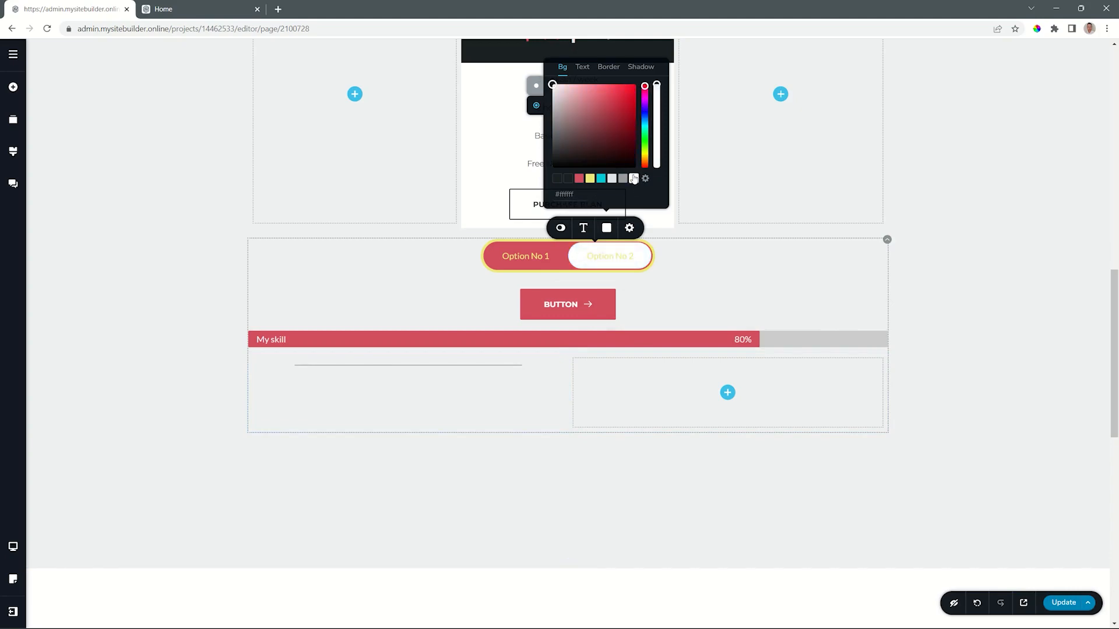
click(583, 70)
click(605, 180)
Step: Set the switcher label typography to Livvic, size 18 px, Medium weight and letter spacing -0.2
click(583, 228)
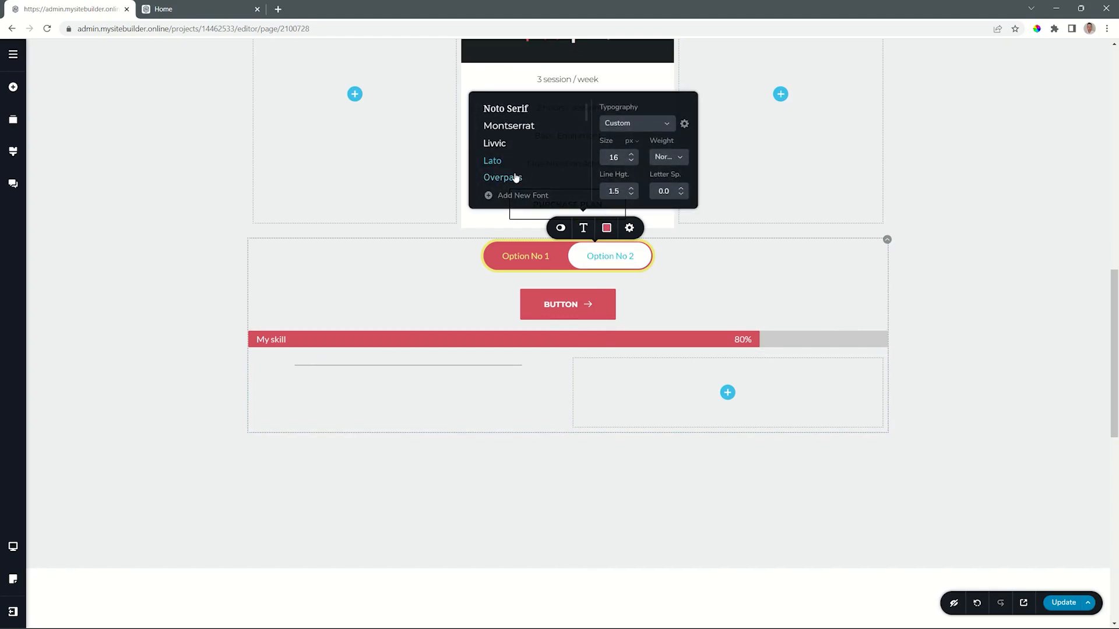
click(494, 144)
click(678, 158)
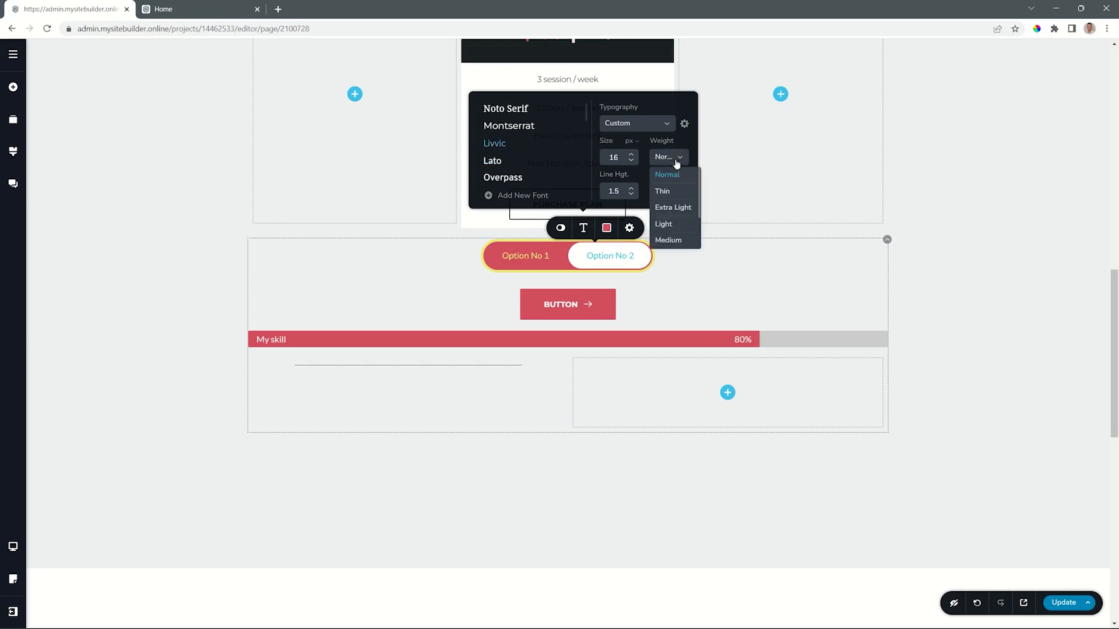
click(663, 224)
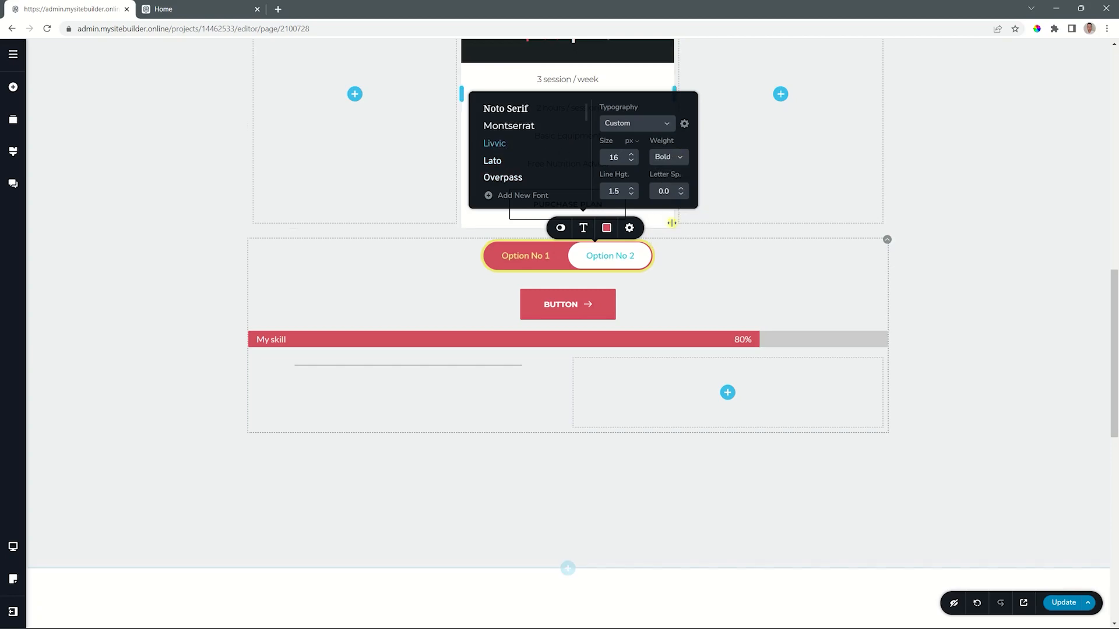
click(632, 156)
click(633, 156)
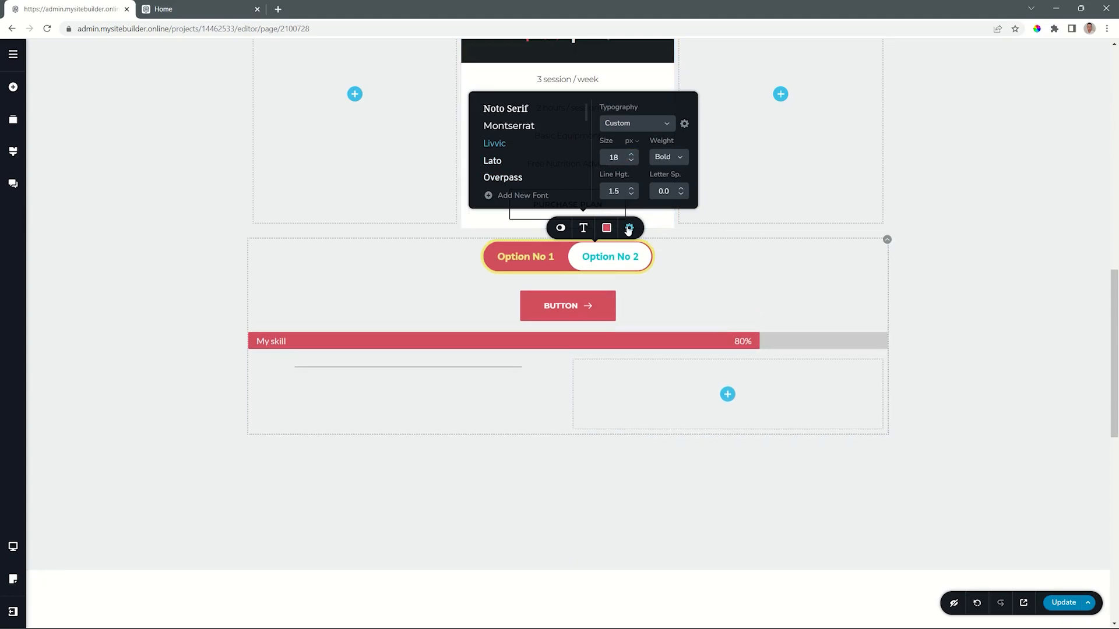
click(681, 195)
click(674, 158)
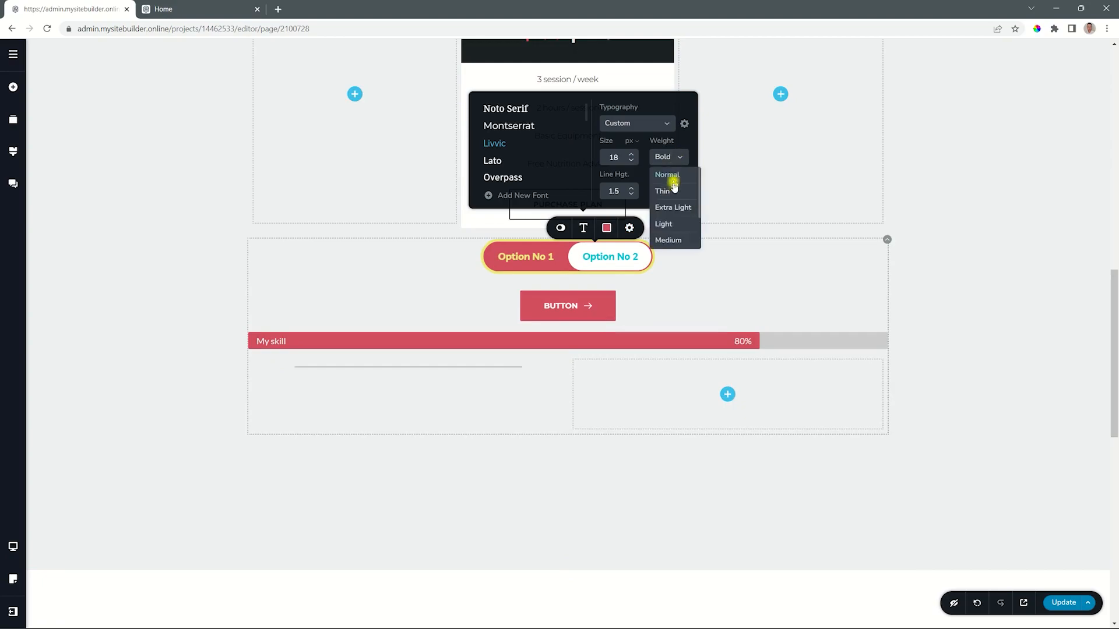
click(670, 239)
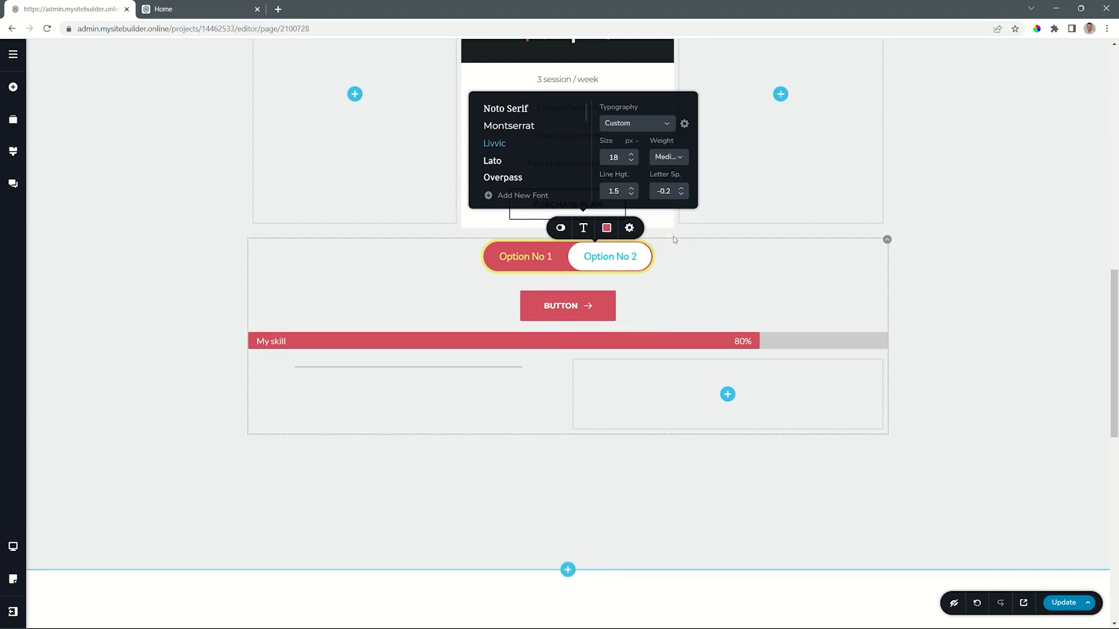
Step: Try a spacing of 60 between the switcher and its content, and reduce it again to slightly above 20
click(561, 228)
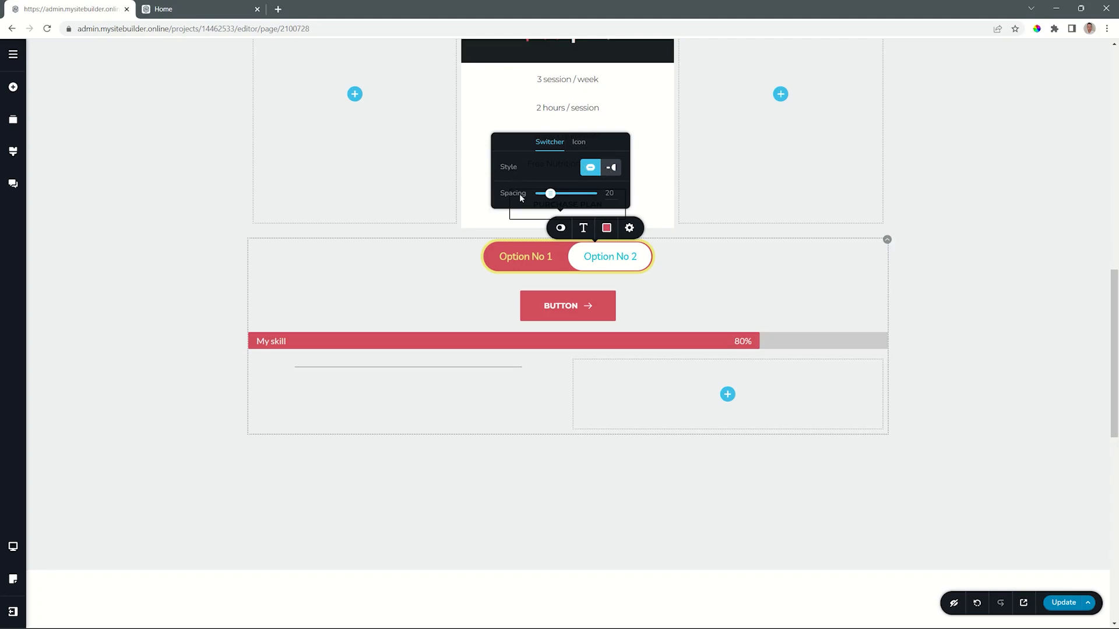
click(550, 193)
drag(550, 192, 571, 193)
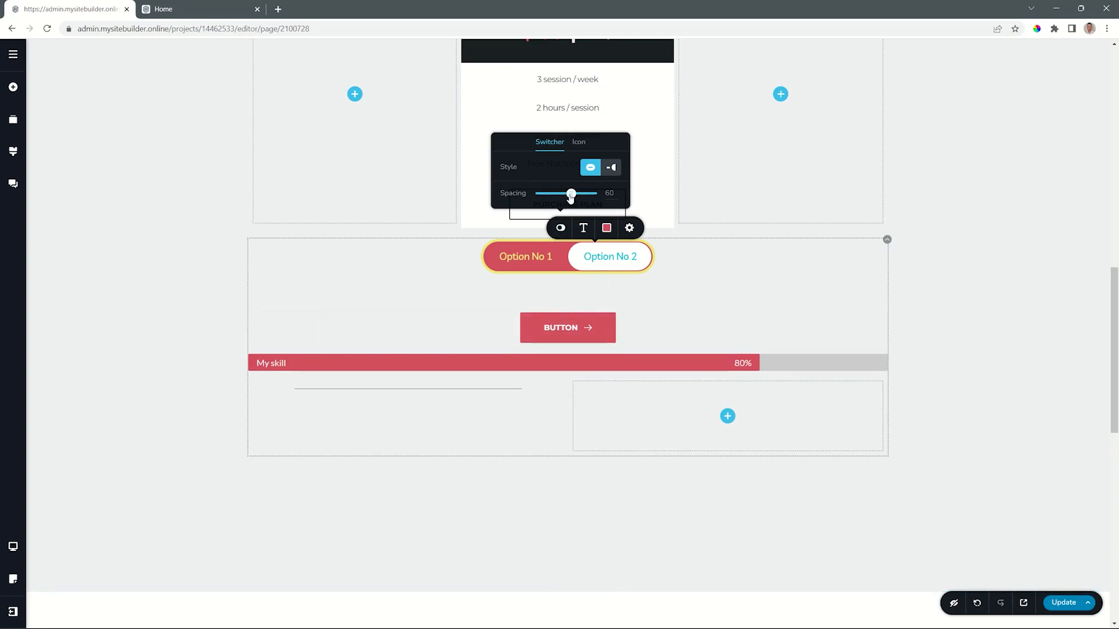
drag(570, 194, 552, 194)
Step: Add the fourth icon of the first row in the outline icon set to the Option No 2 label
click(580, 144)
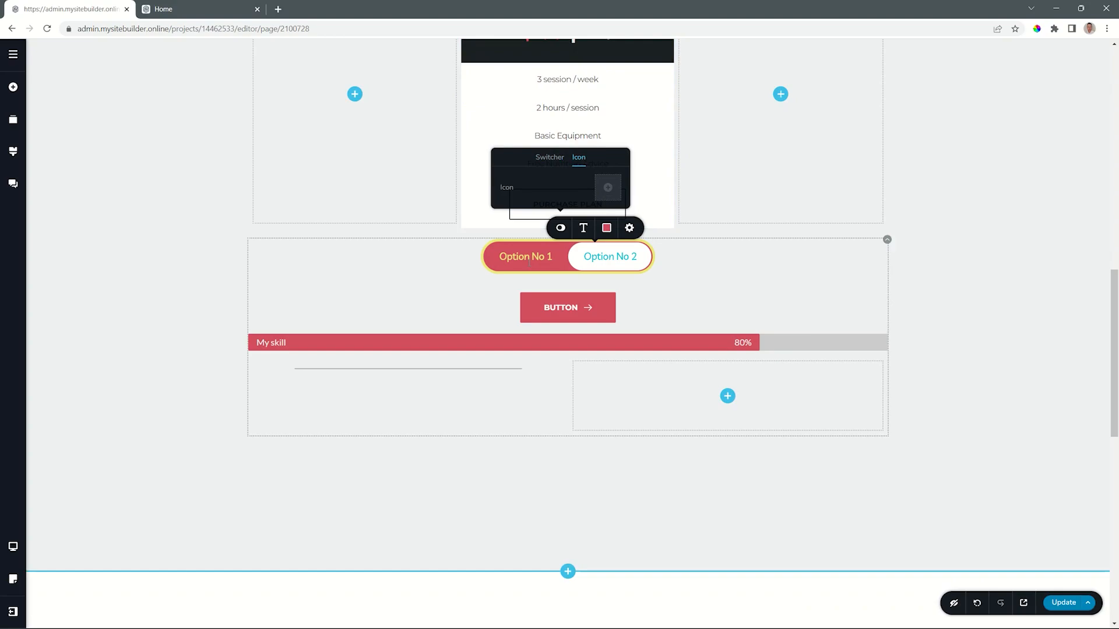
click(606, 188)
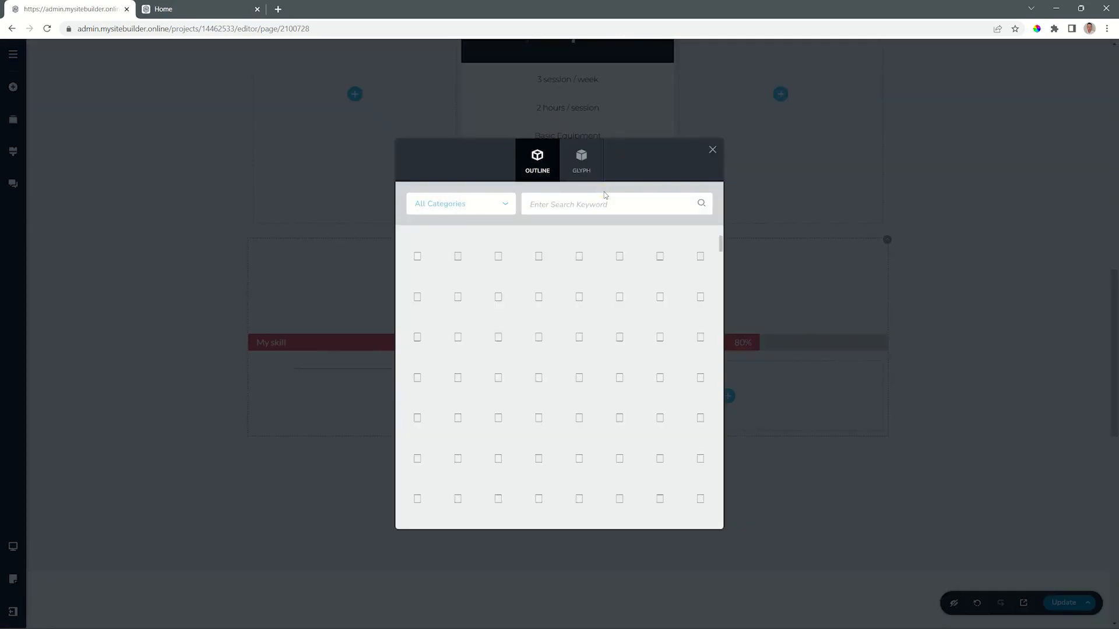
click(539, 255)
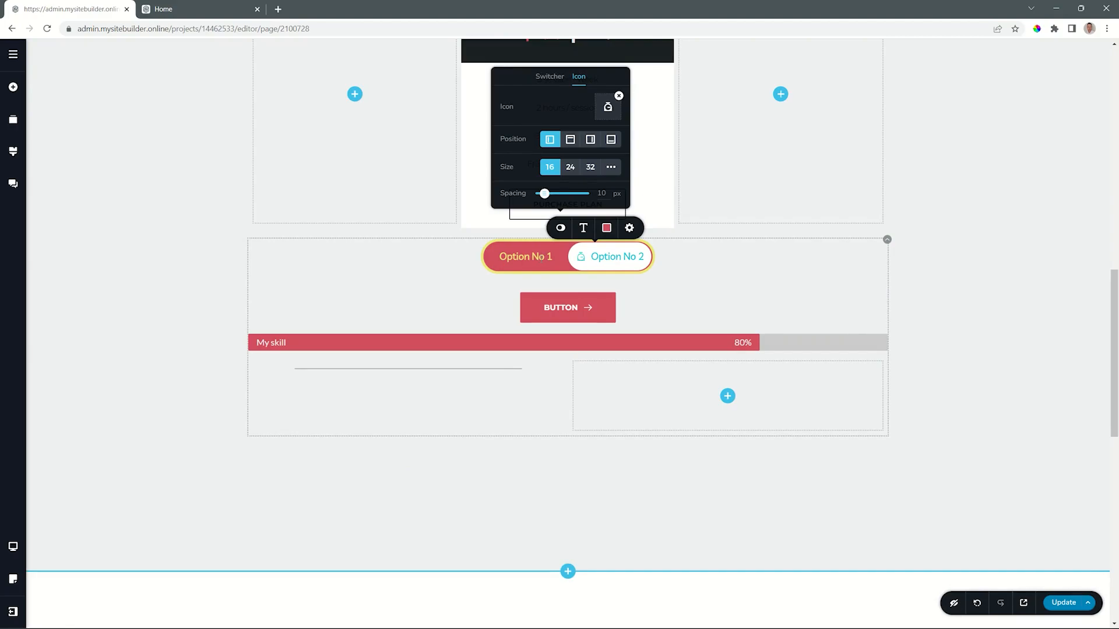
Step: Activate the Option No 1 tab and add the outline apple icon to its label
click(540, 257)
click(491, 231)
click(508, 146)
click(534, 188)
click(616, 296)
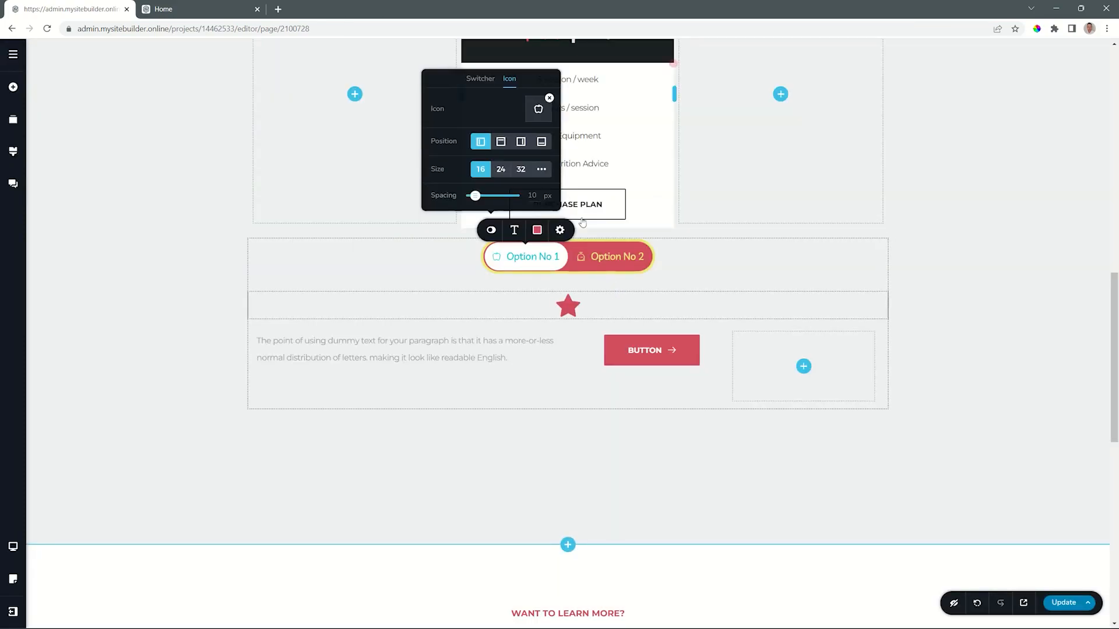
Step: Set the switcher's width to 397 px and check both tabs at that width
click(560, 230)
drag(551, 170, 554, 170)
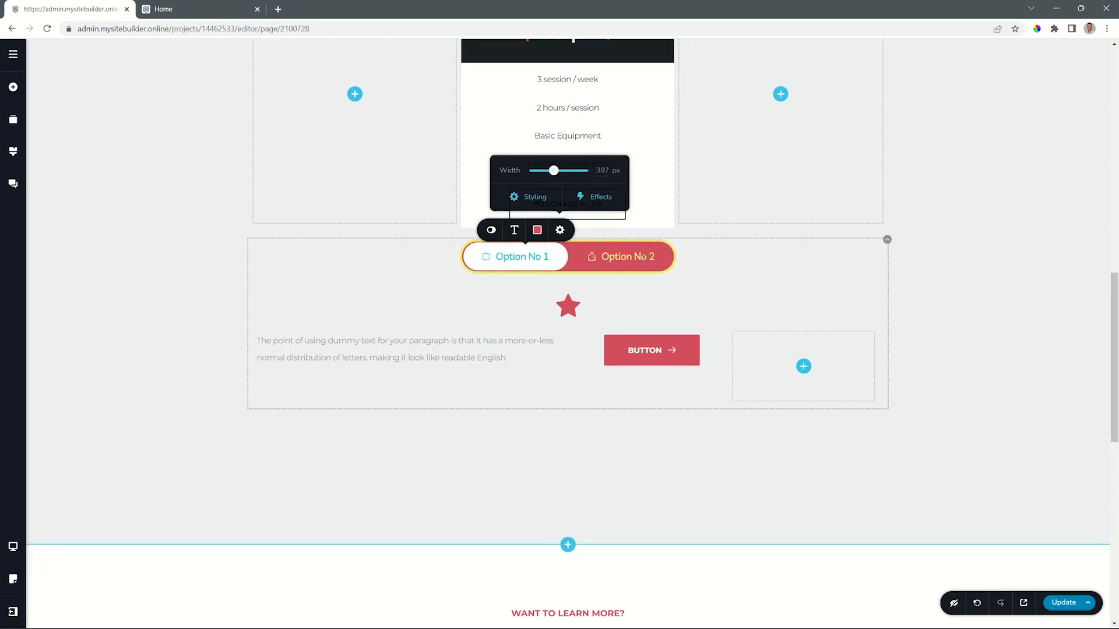
click(633, 257)
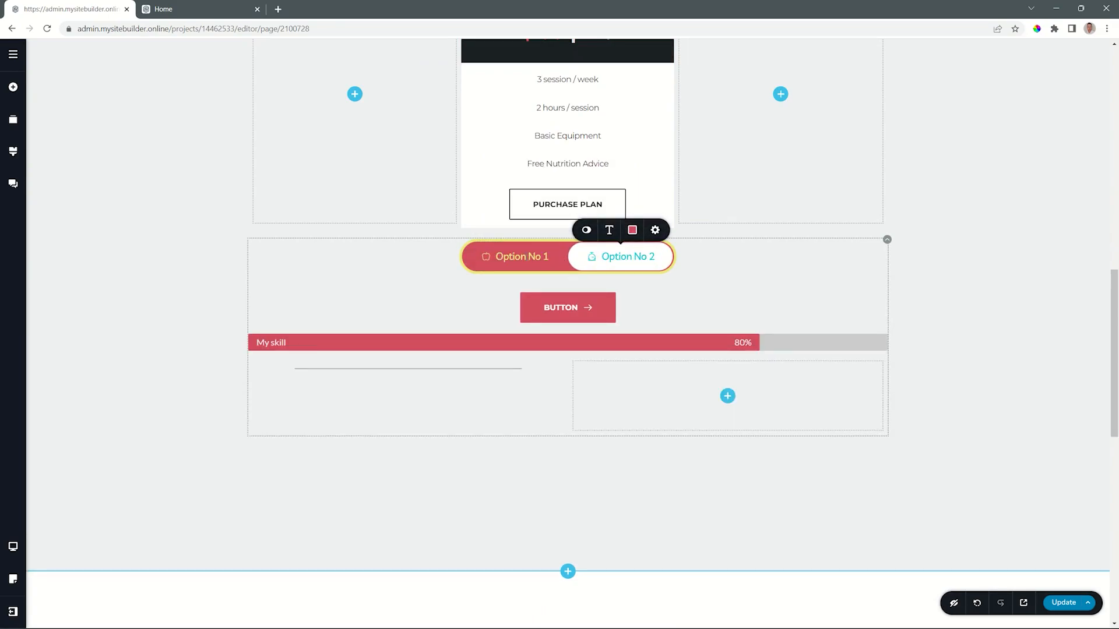
click(527, 257)
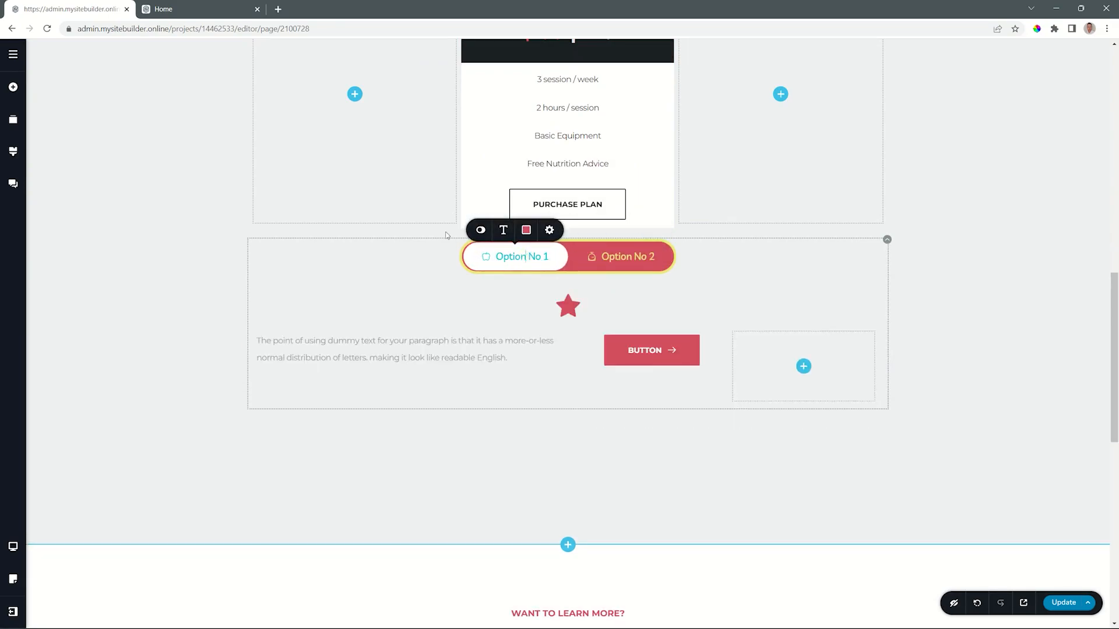
Step: Change the switcher to the toggle style and flip it back and forth between its two tabs
click(480, 229)
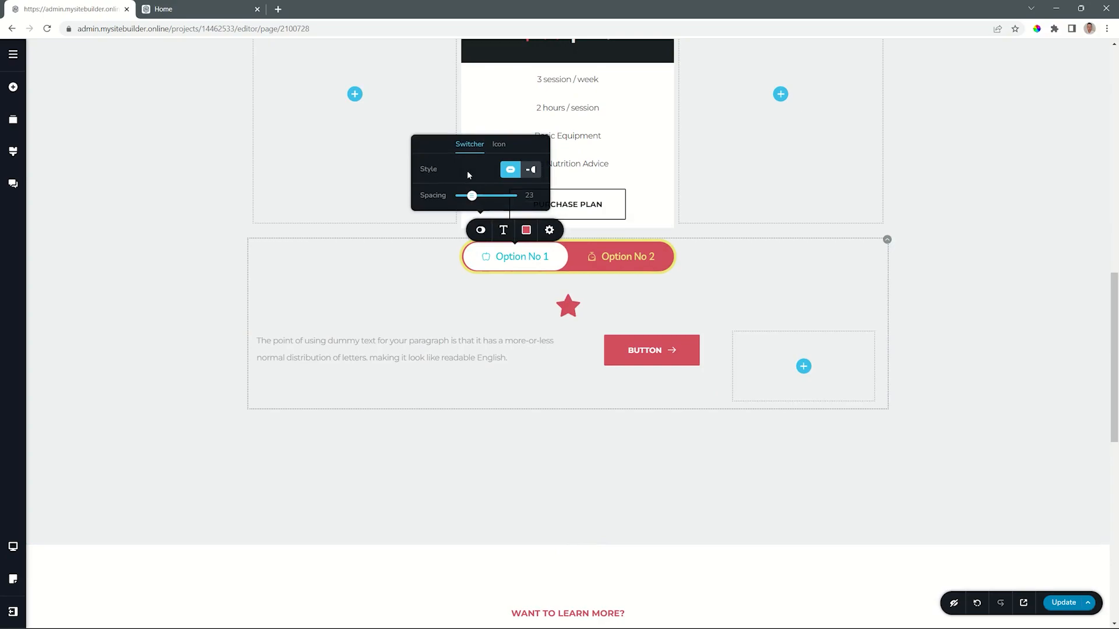
click(532, 170)
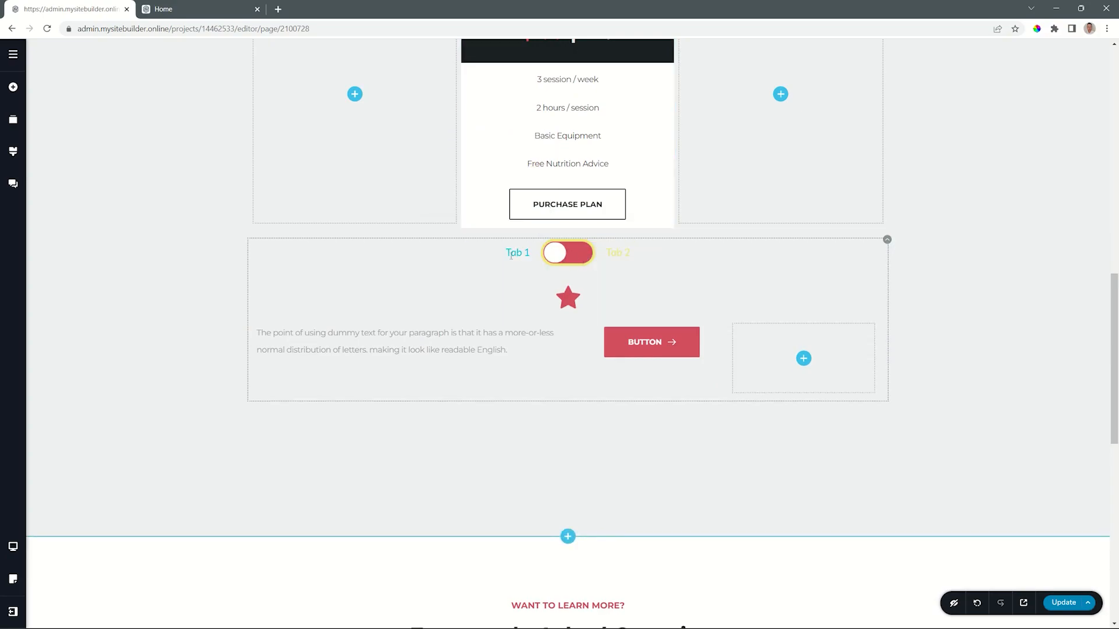
click(563, 253)
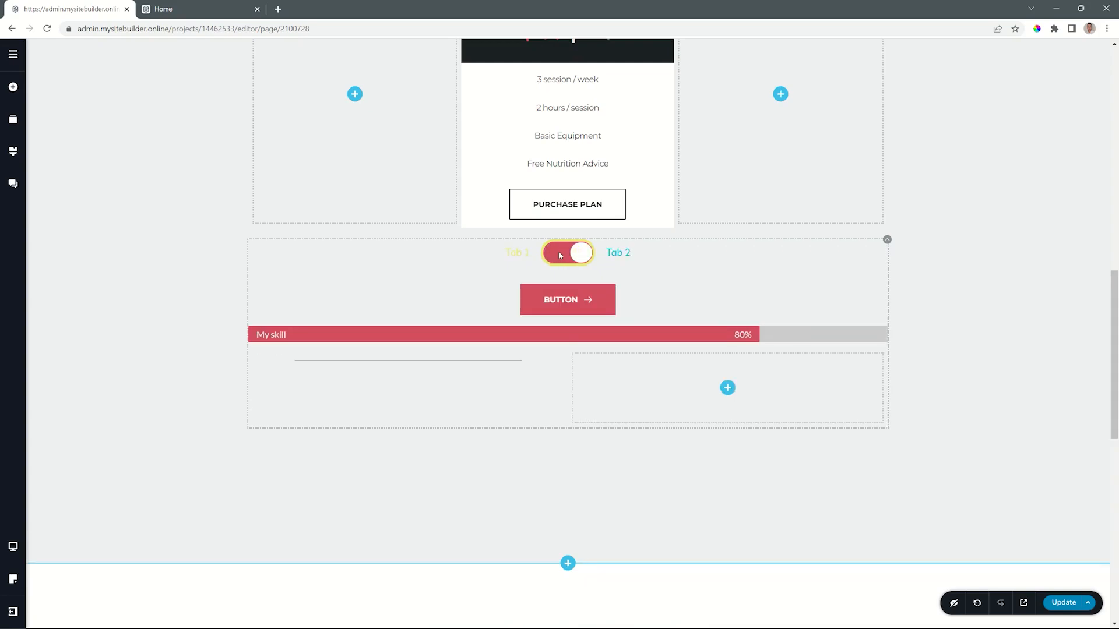
click(560, 255)
click(560, 254)
click(559, 254)
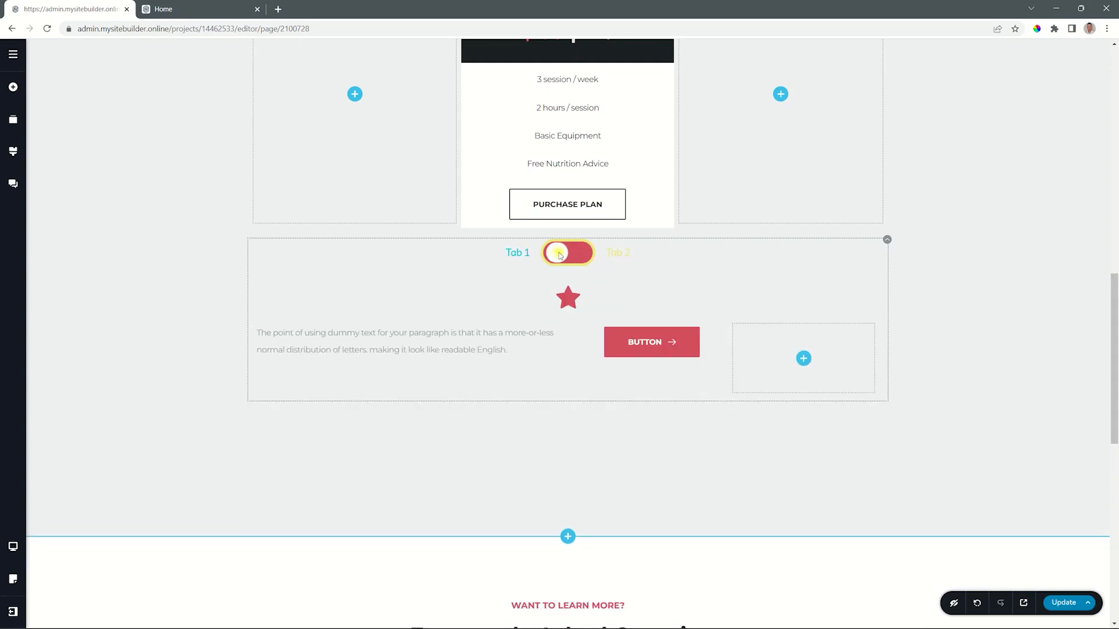
Step: Set the toggle switcher's normal text colour to the palette's dark #1b2022
click(521, 252)
click(529, 226)
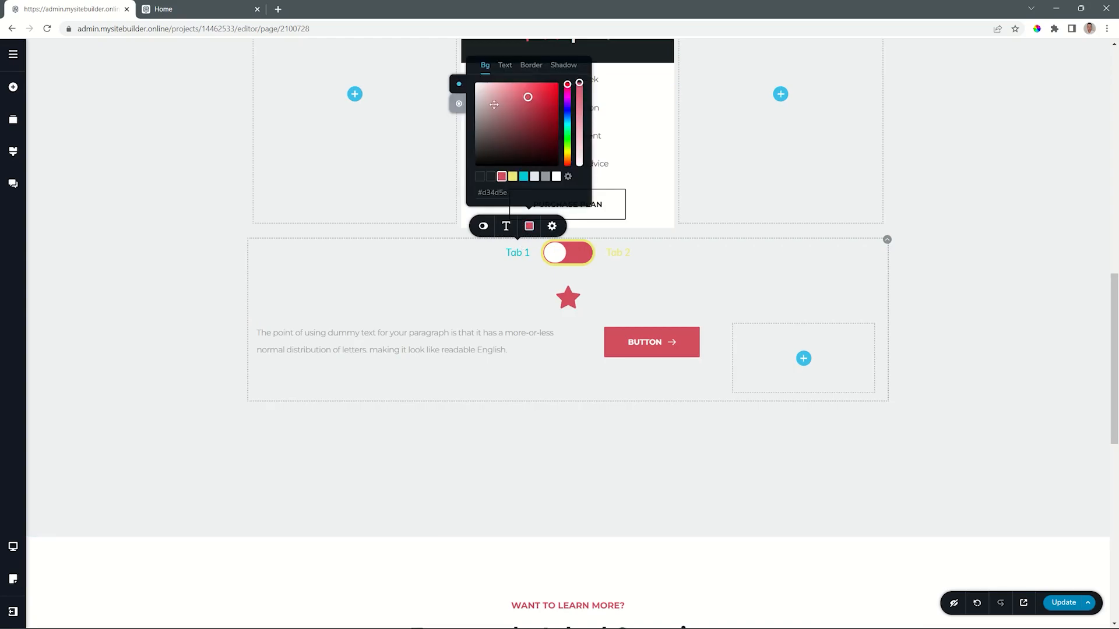
click(505, 67)
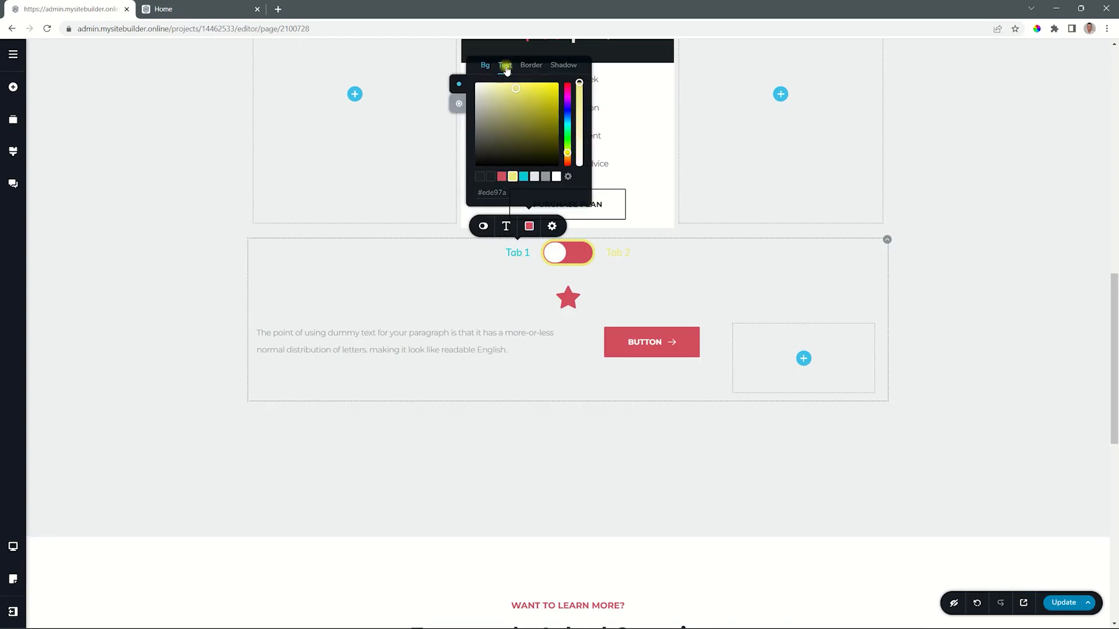
click(490, 177)
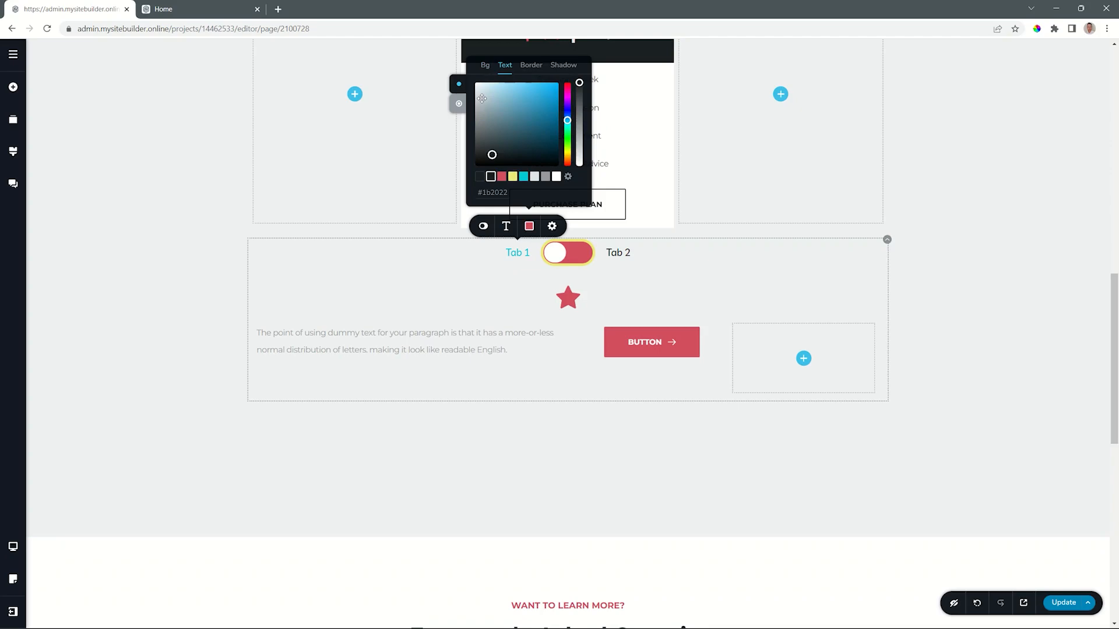
Step: Set the toggle switcher's border style to None
click(536, 67)
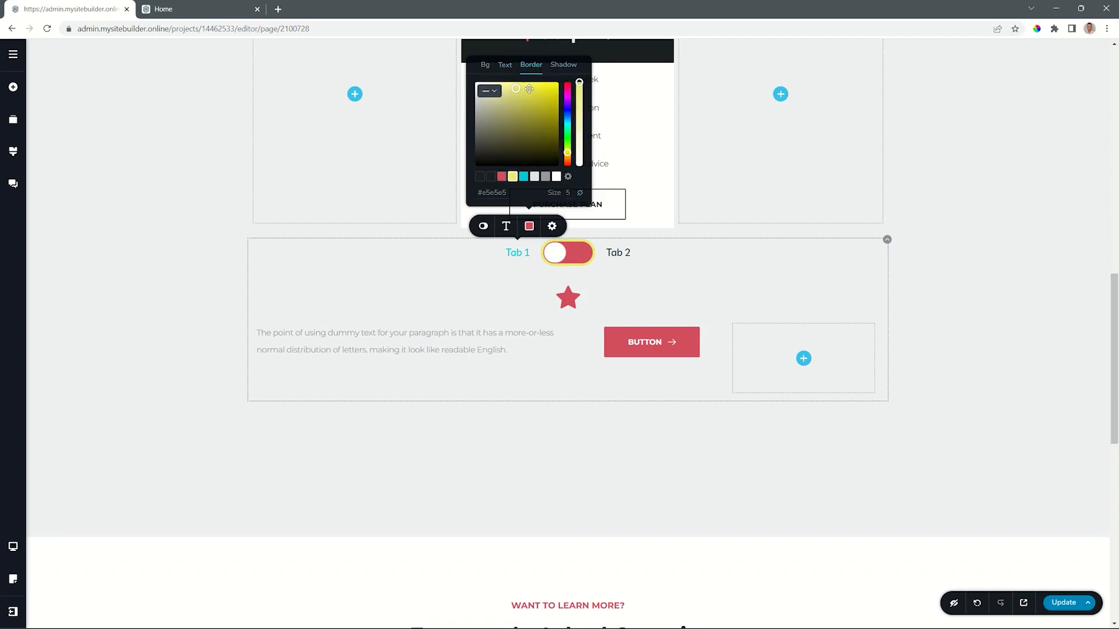
click(490, 93)
click(490, 107)
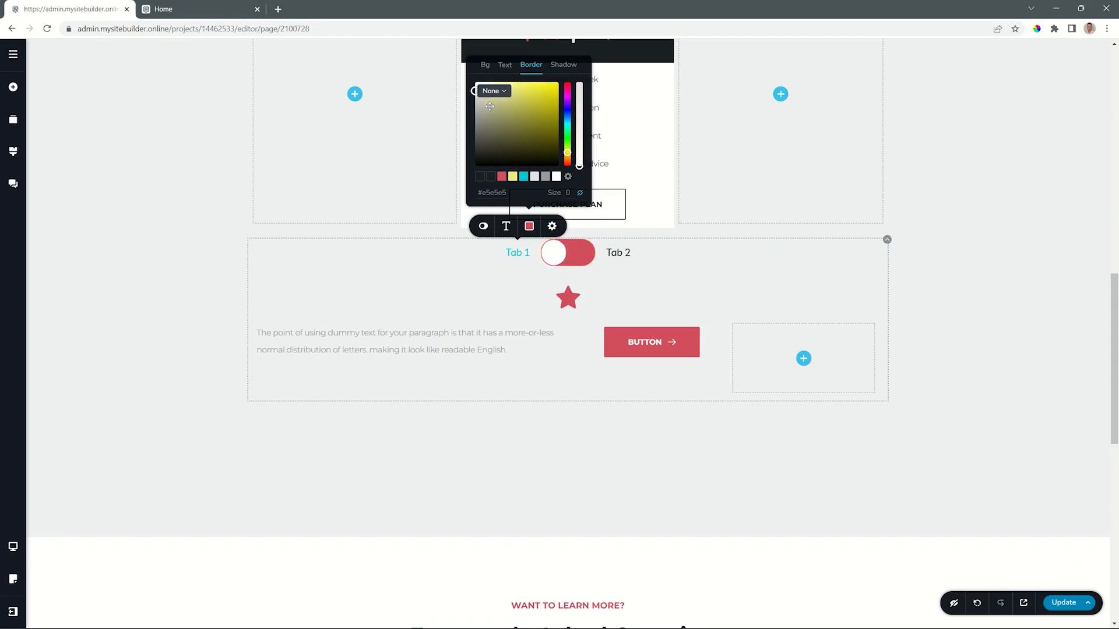
Step: Set the switcher's spacing to 28 and add the third first-row outline icon to the Tab 1 label
click(482, 228)
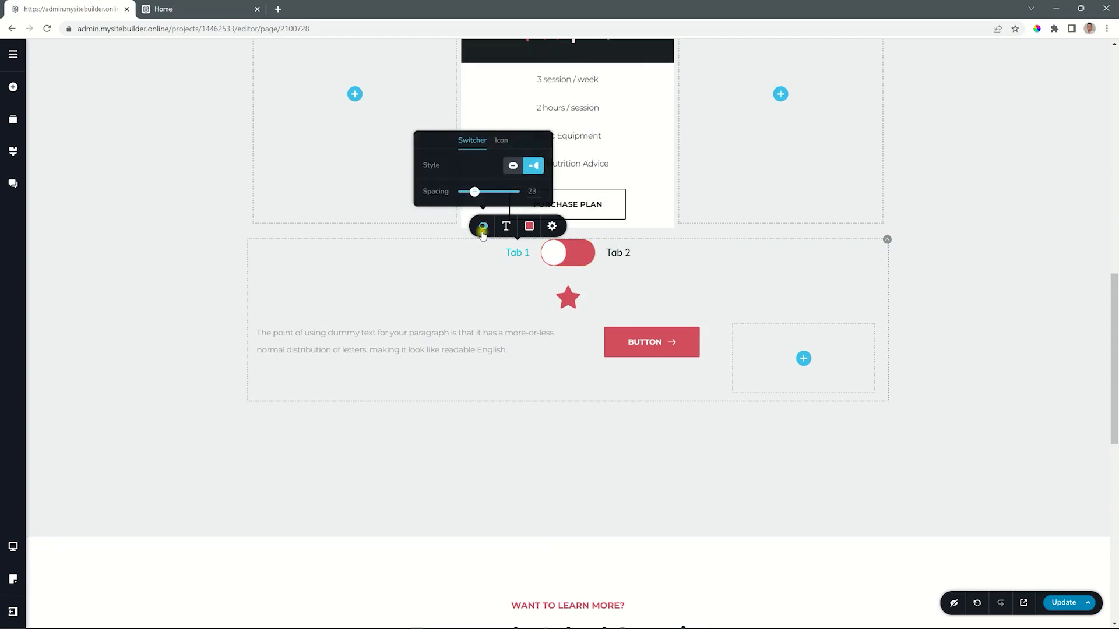
mouse_move(474, 196)
mouse_down()
mouse_move(491, 192)
mouse_move(477, 192)
mouse_up()
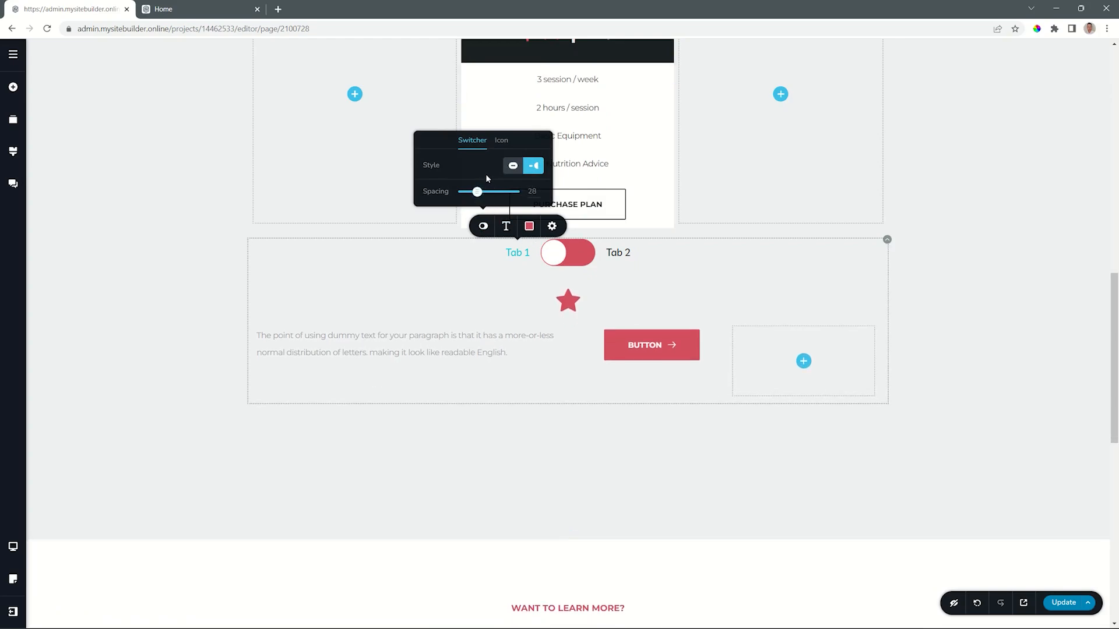
click(501, 140)
click(531, 186)
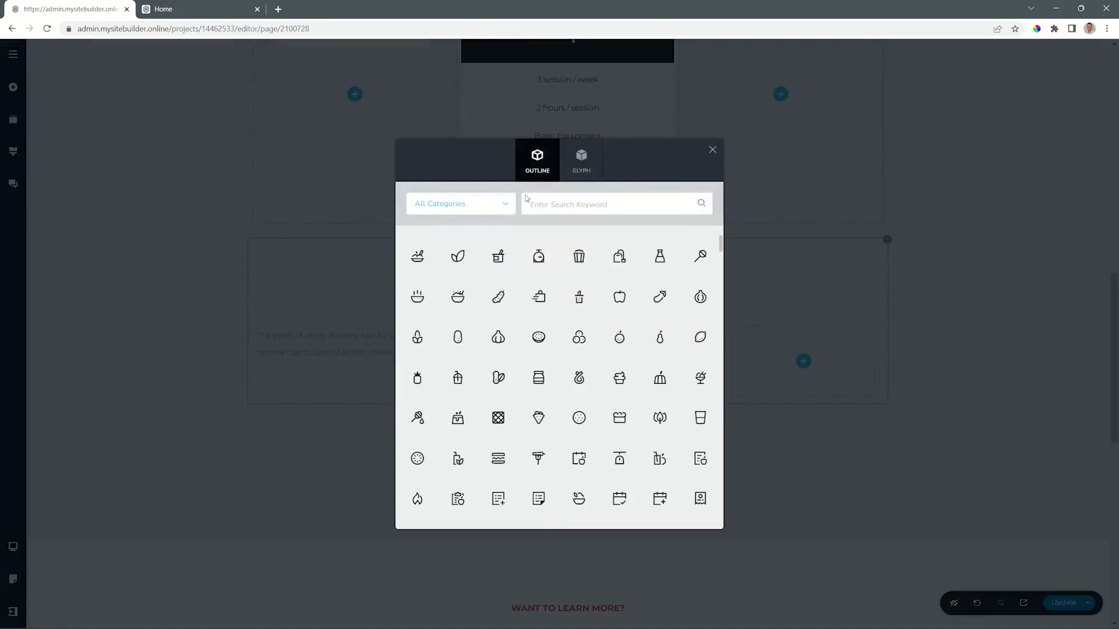
click(504, 254)
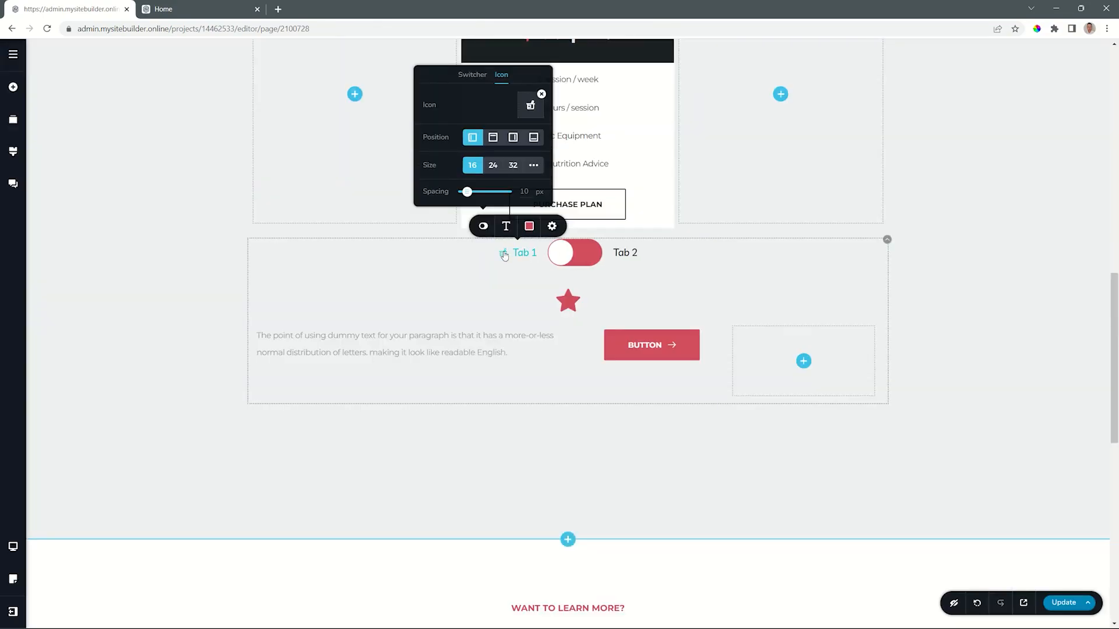
Step: Add the round fruit outline icon to the switcher's Tab 2 label
click(621, 255)
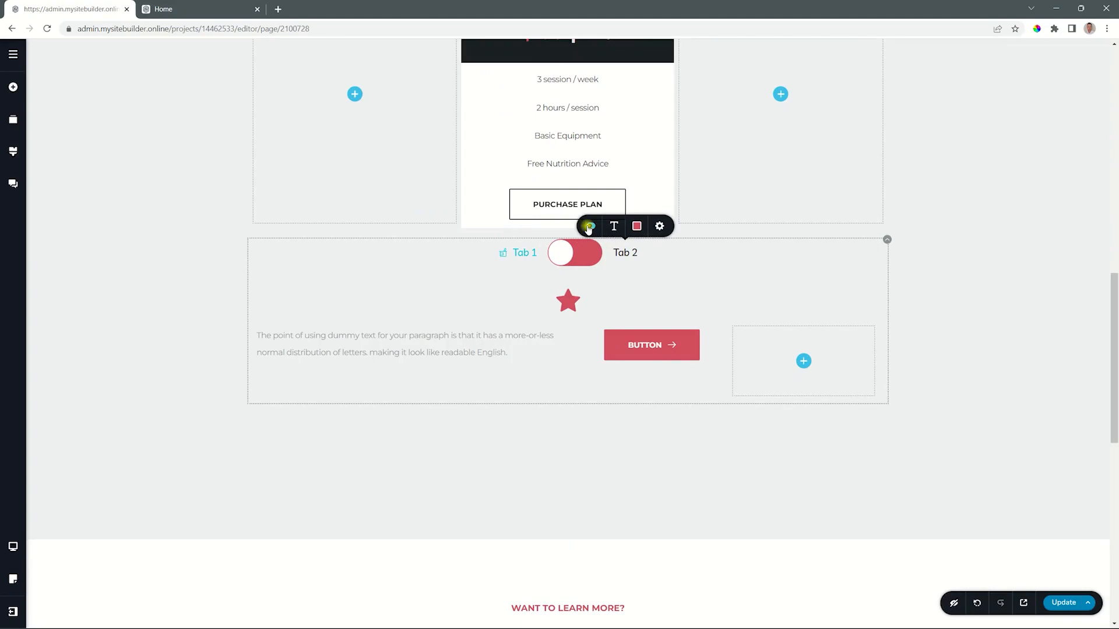
click(590, 226)
click(609, 141)
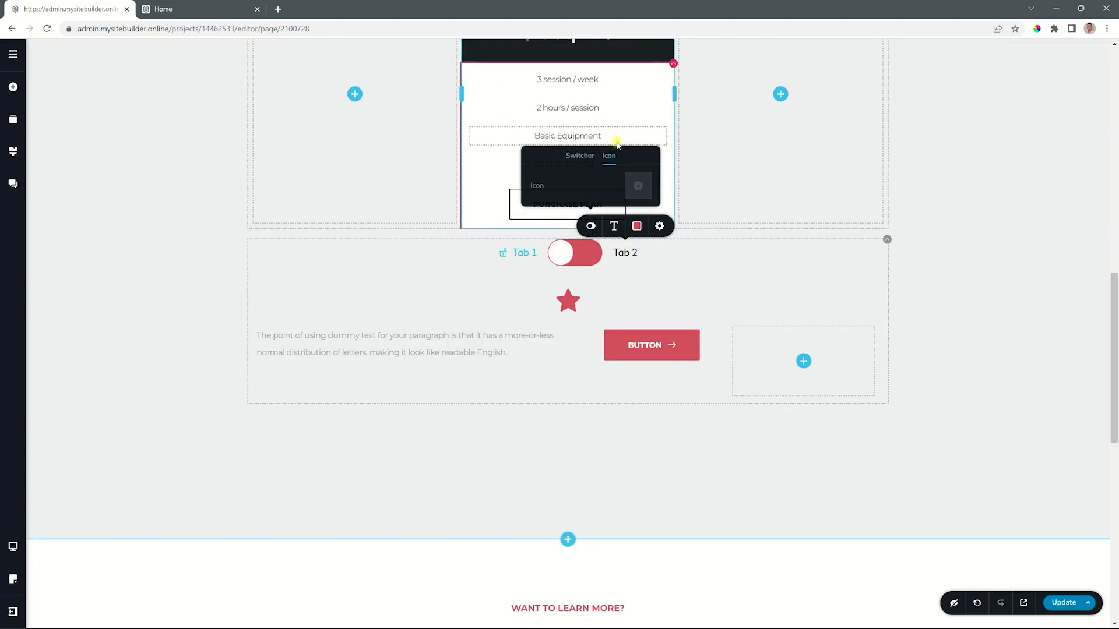
click(641, 185)
click(621, 337)
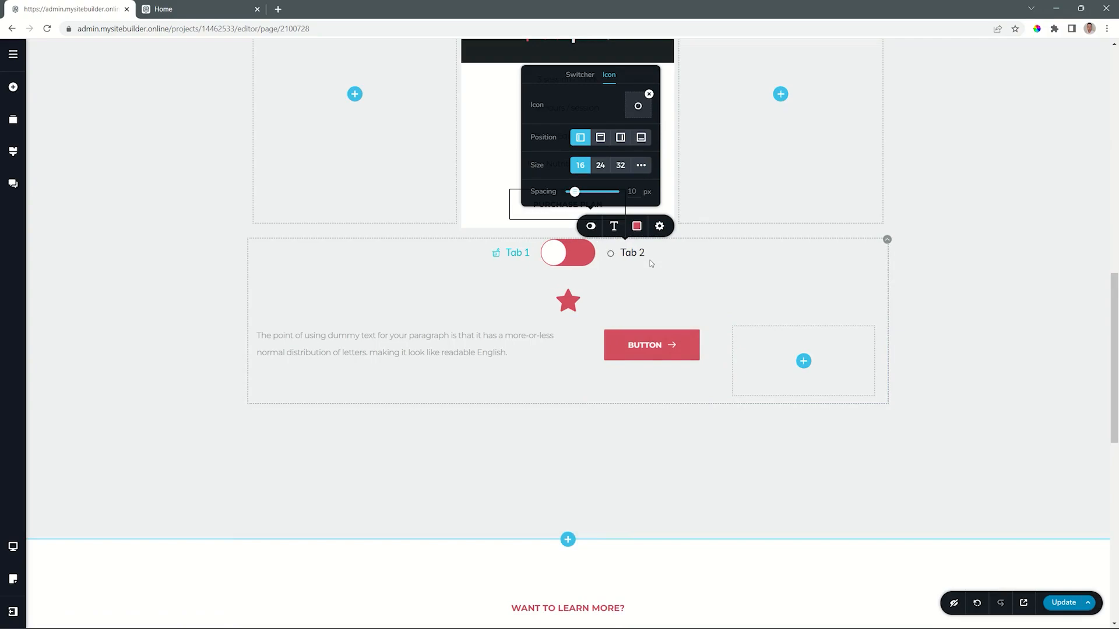
Step: Rename the toggle switcher's labels as "Another Version 1" and "Another Version 2"
click(519, 237)
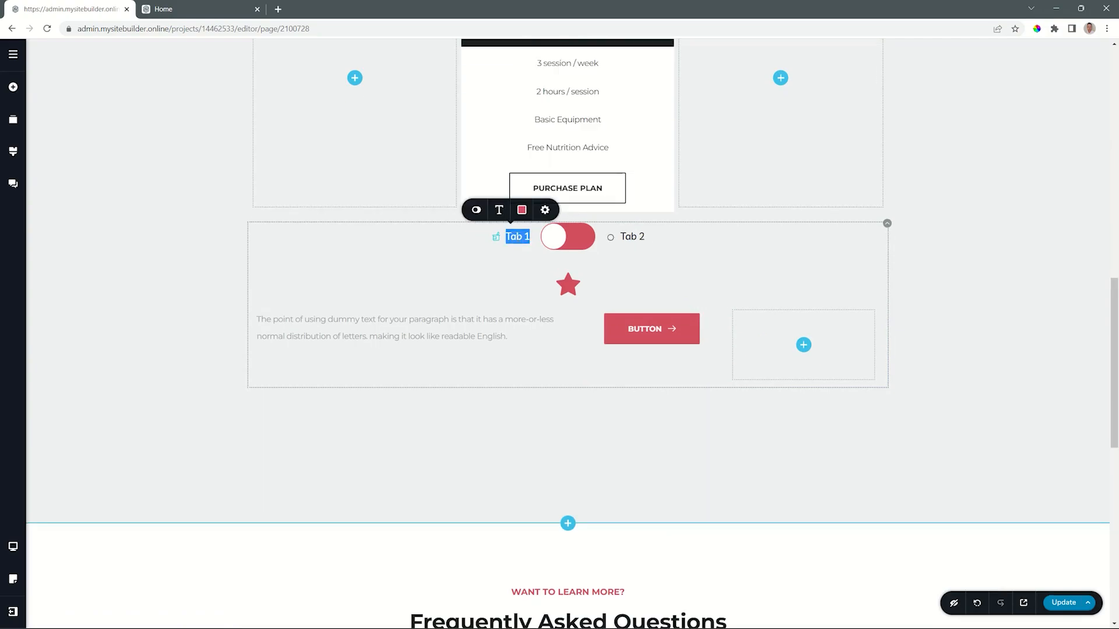
text(An)
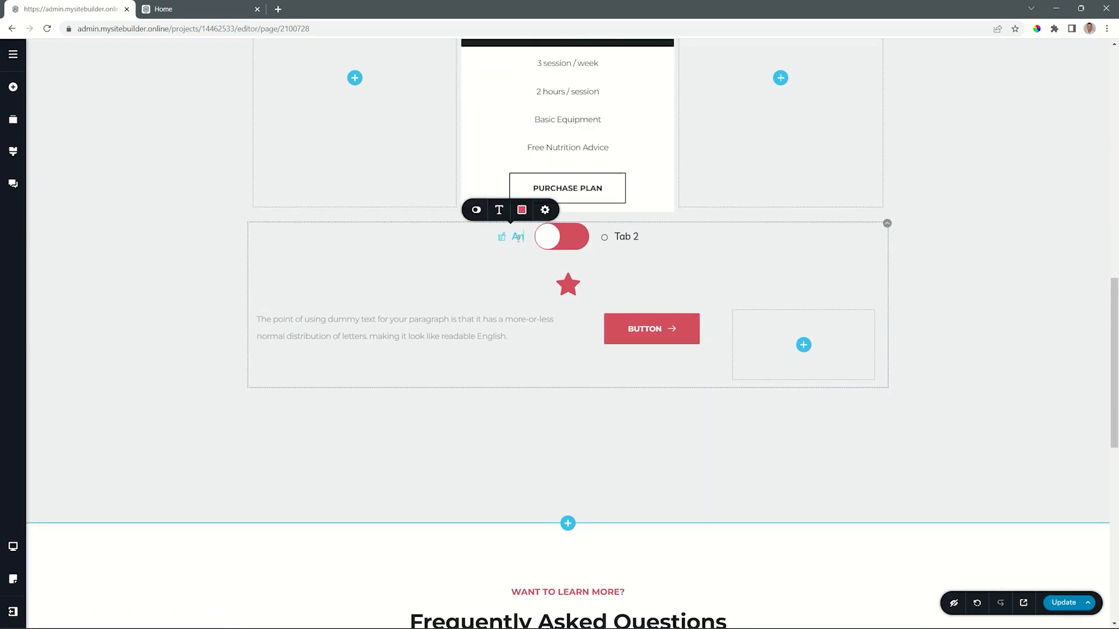
text(other Version 1)
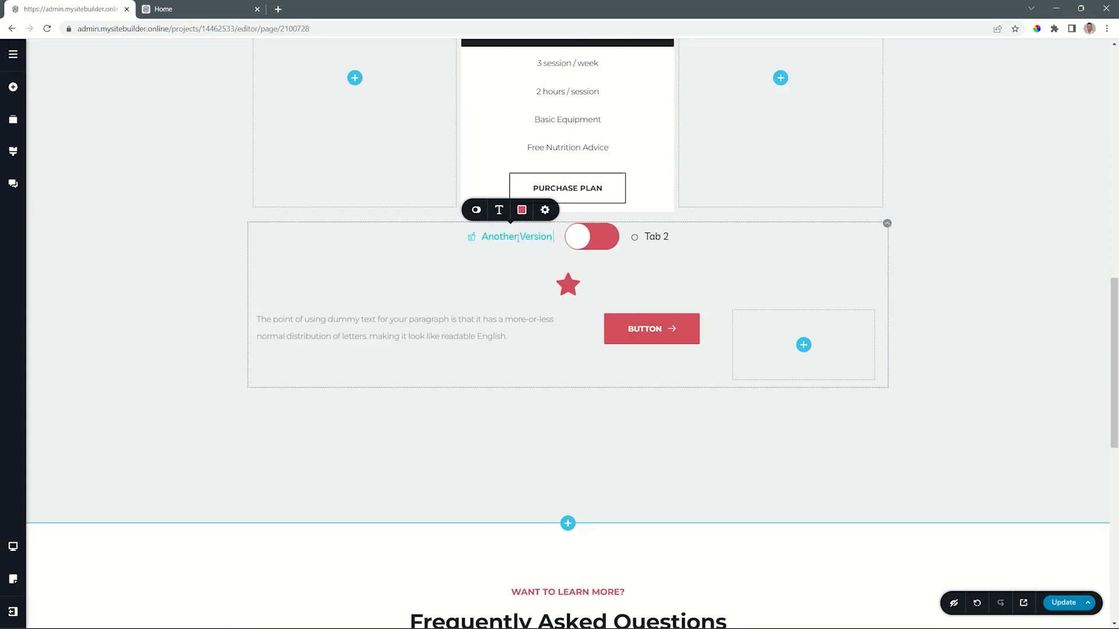
double_click(656, 236)
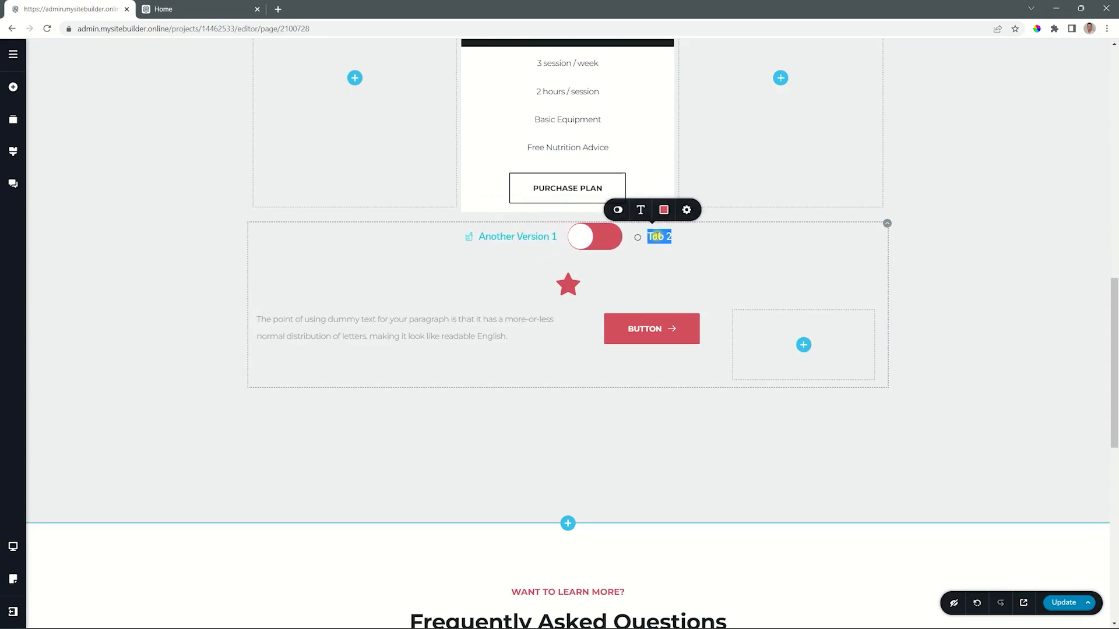
text(Another Ver)
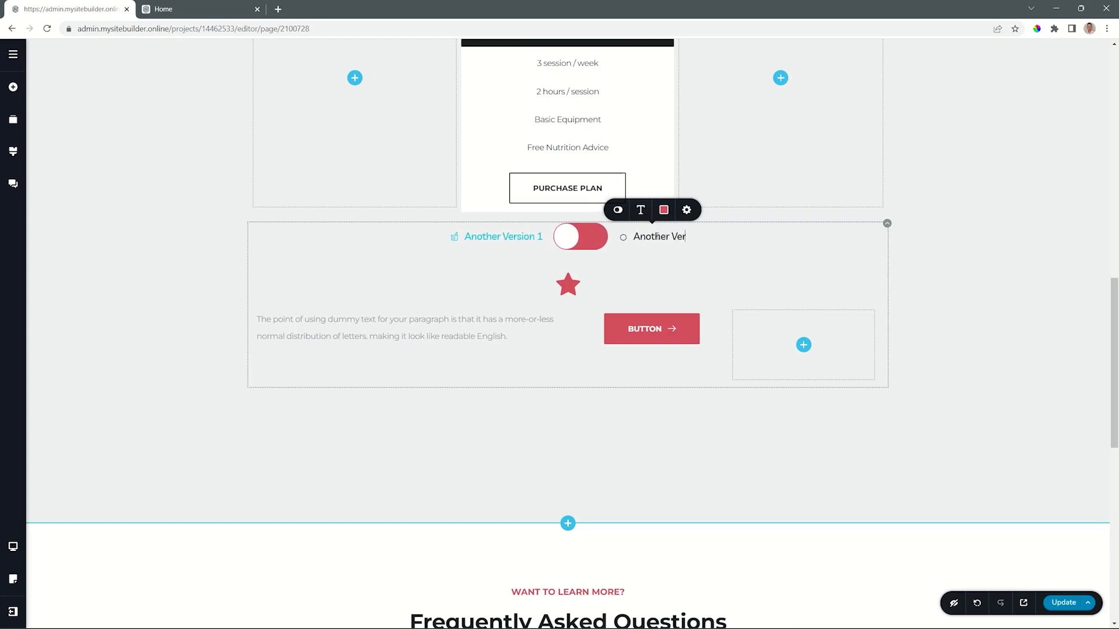
text(sion 2)
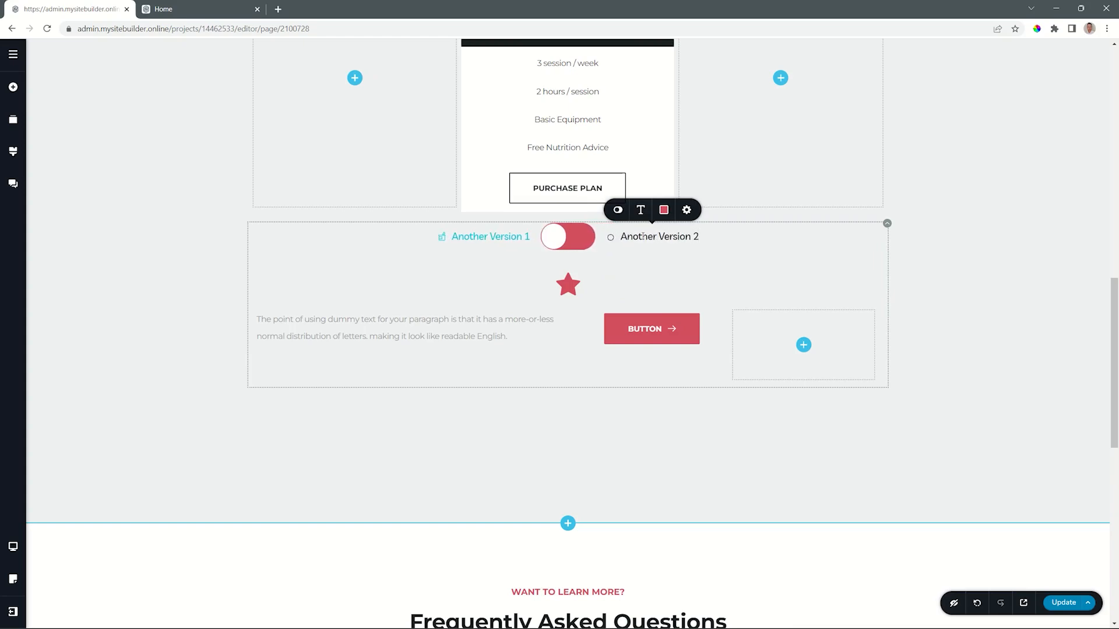
Step: Try the pill-shaped switcher style for comparison and return the switcher to the toggle style
click(623, 213)
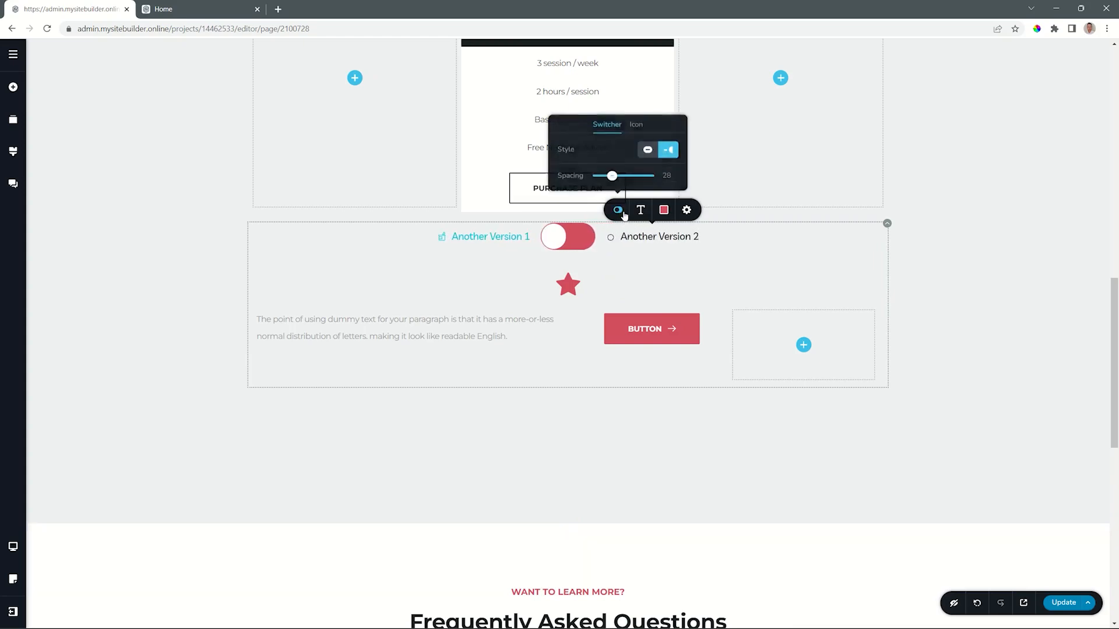
click(646, 150)
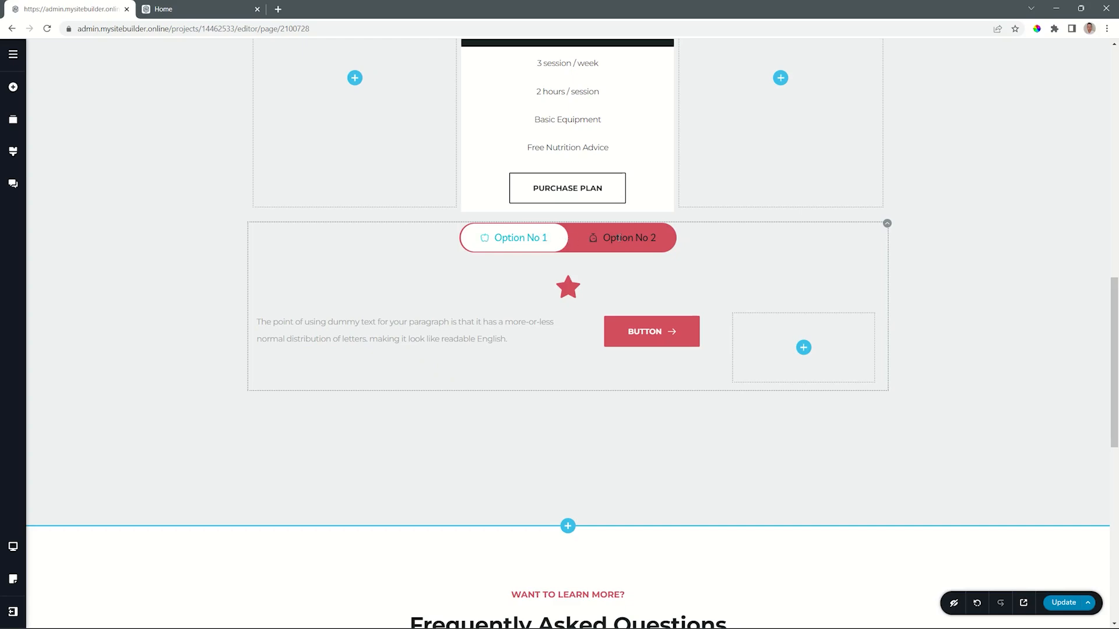
click(508, 239)
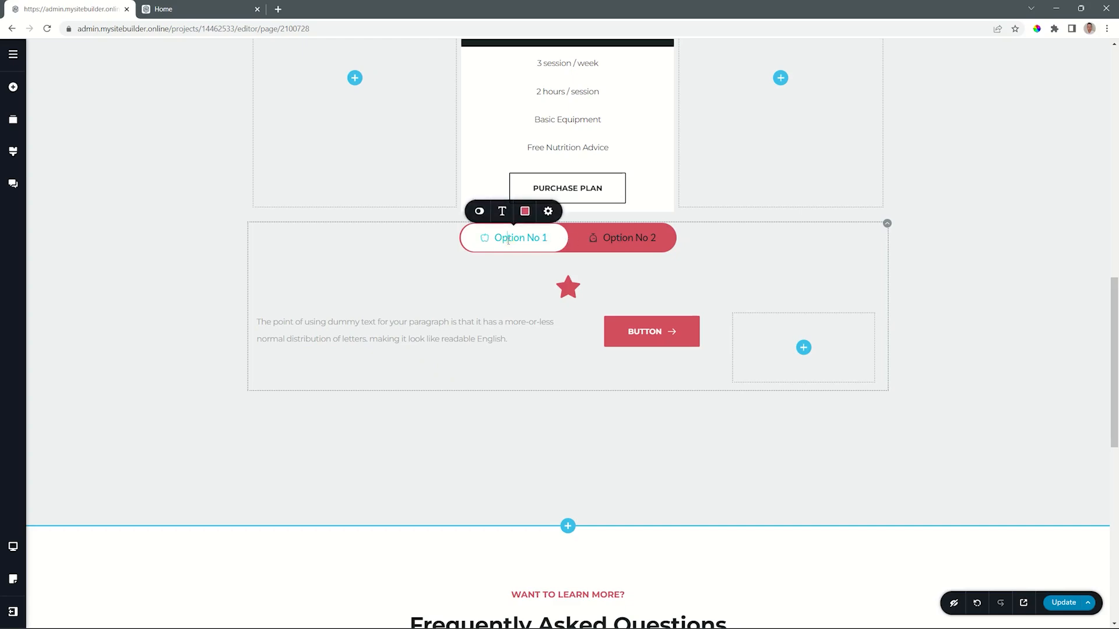
click(479, 211)
click(532, 150)
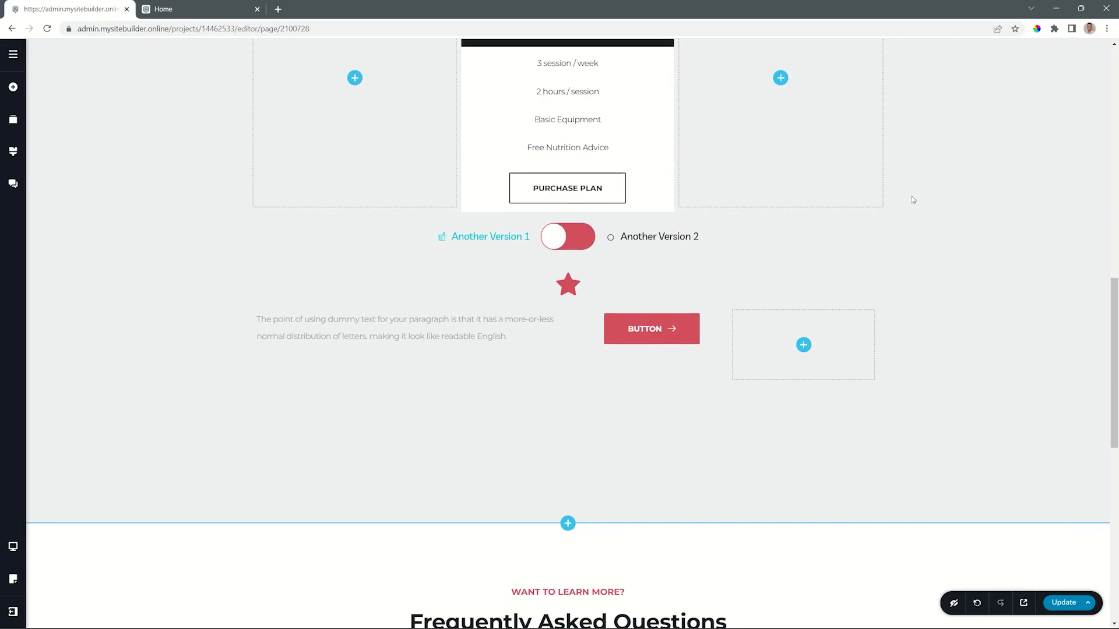
Step: Open the whole switcher element's padding, margin and position styling settings
click(887, 224)
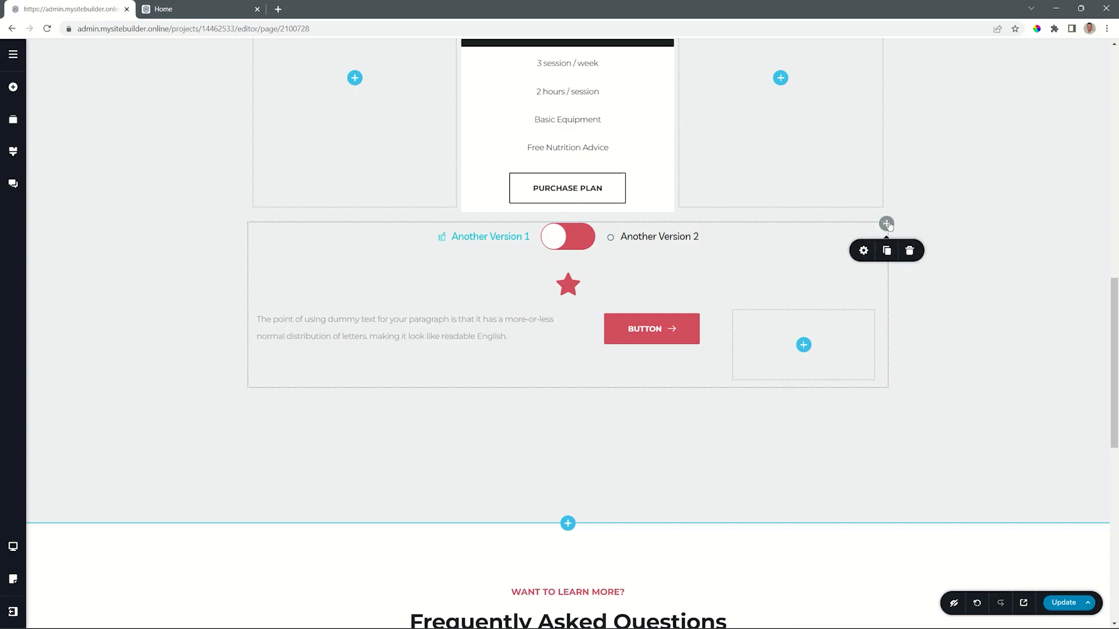
click(863, 251)
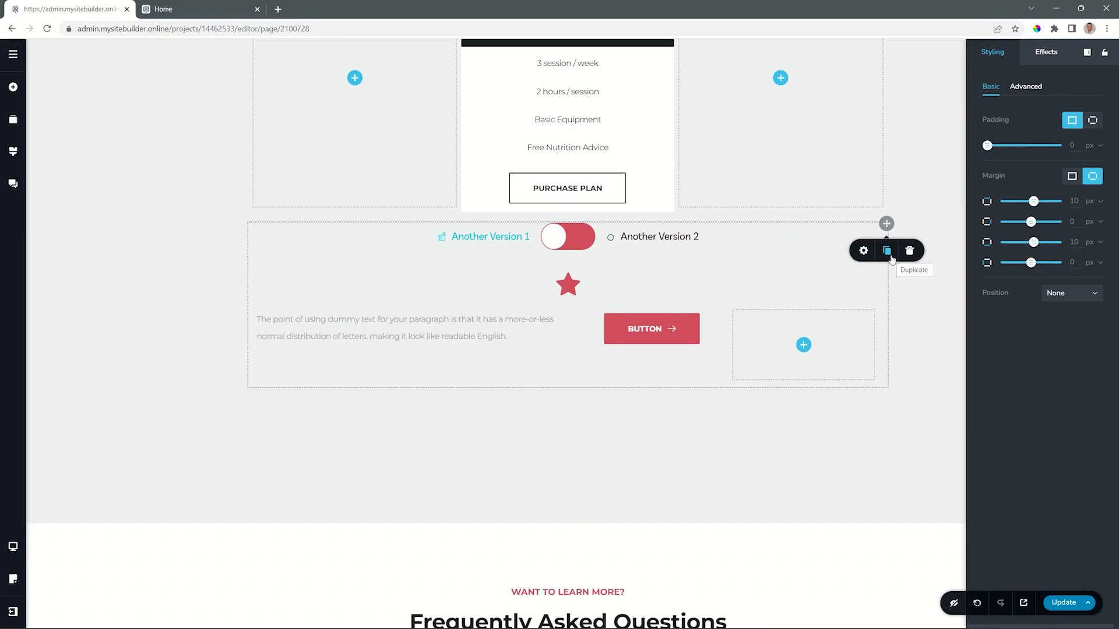
Step: Switch the page to tablet view and slightly reduce the spacing between the "Another Version" toggle switcher and its content
click(911, 211)
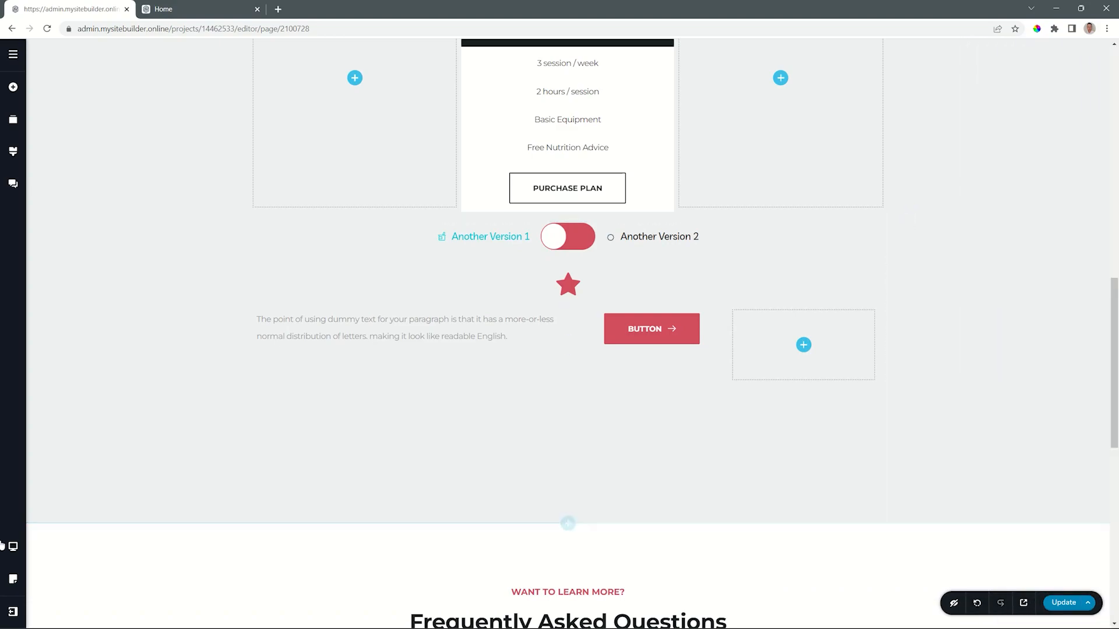
click(13, 546)
click(58, 534)
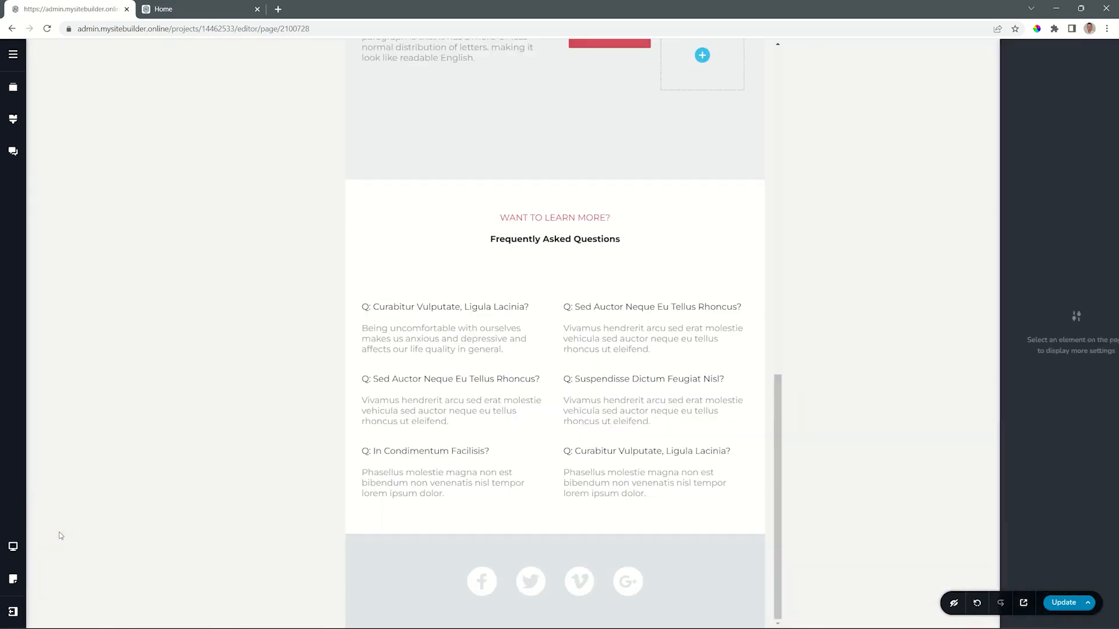
drag(777, 398, 784, 259)
click(479, 293)
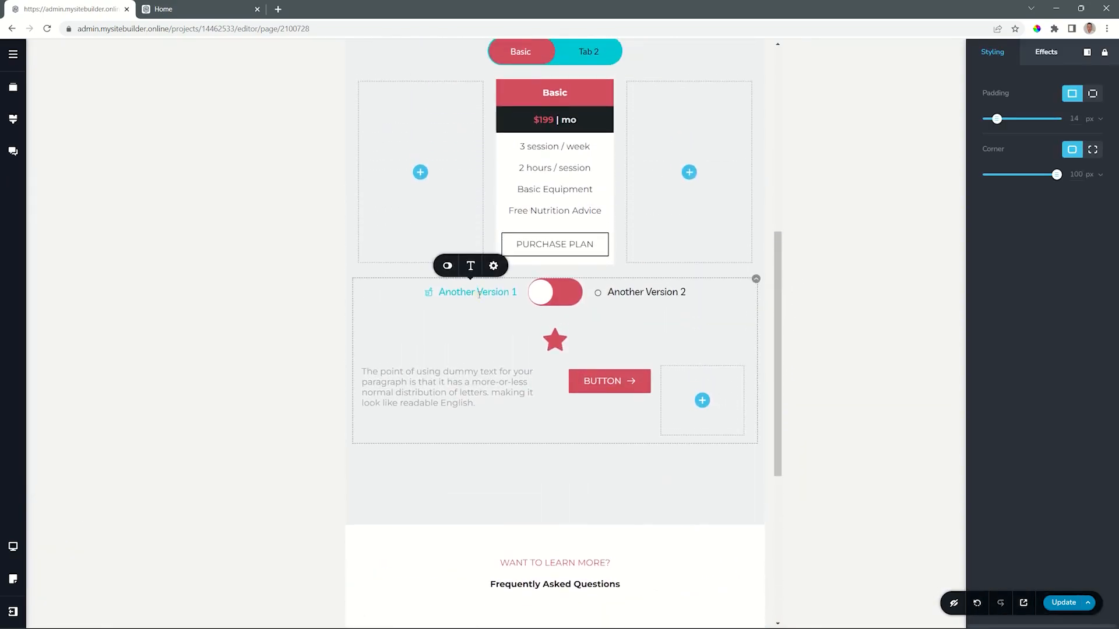
click(448, 266)
mouse_move(443, 233)
mouse_down()
mouse_move(463, 233)
mouse_move(435, 232)
mouse_up()
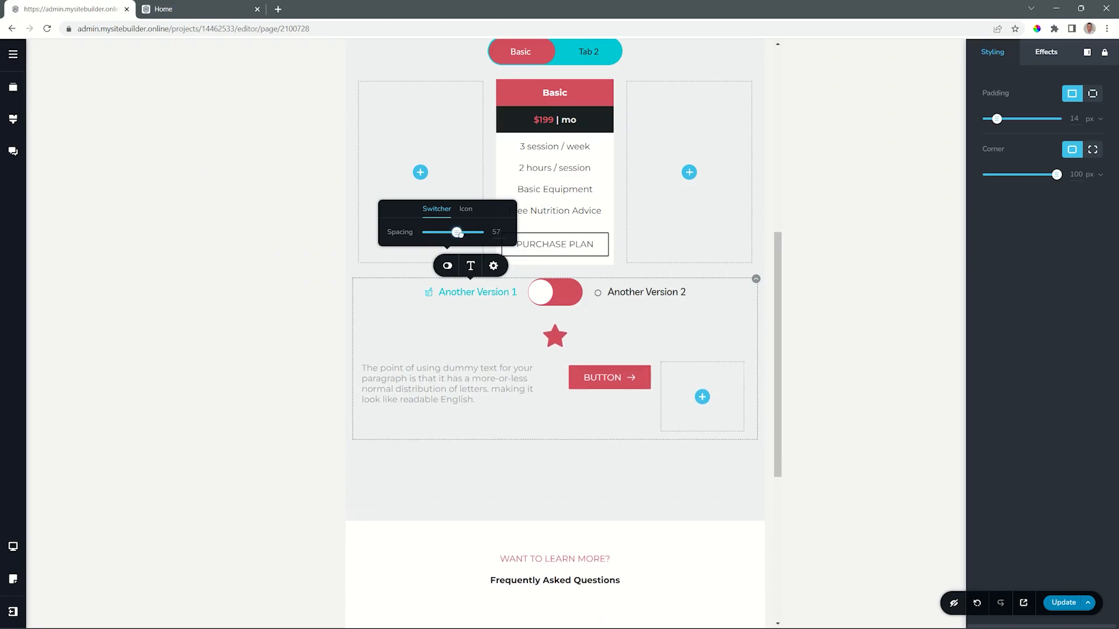
Step: In tablet view, try other icon positions and sizes for the toggle labels, keep left and 16, and set the icon spacing to 15 px
click(466, 210)
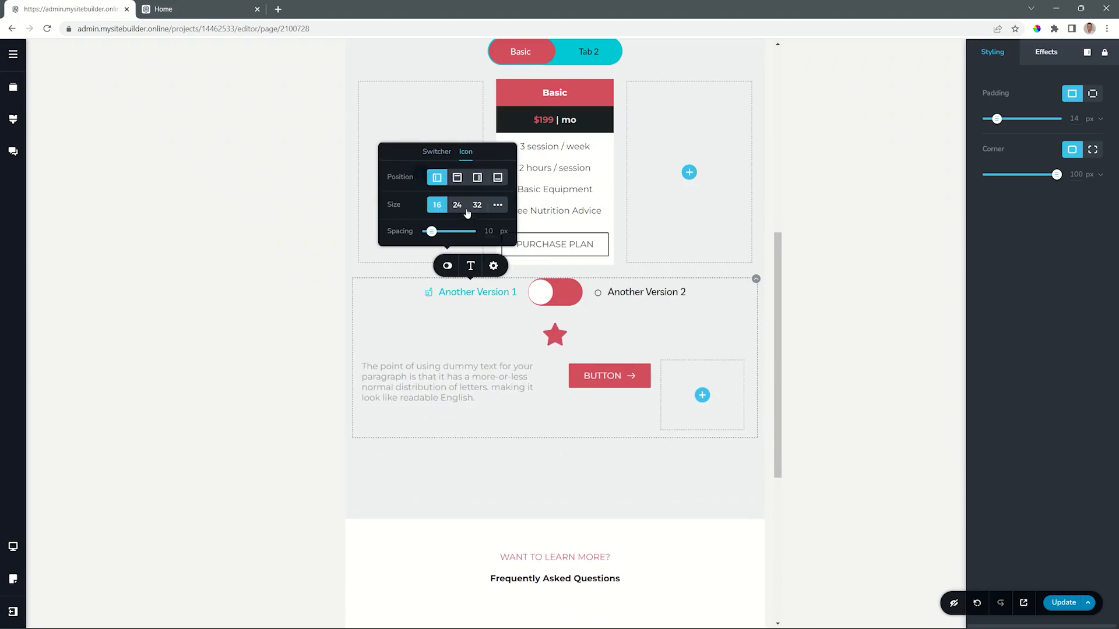
click(457, 178)
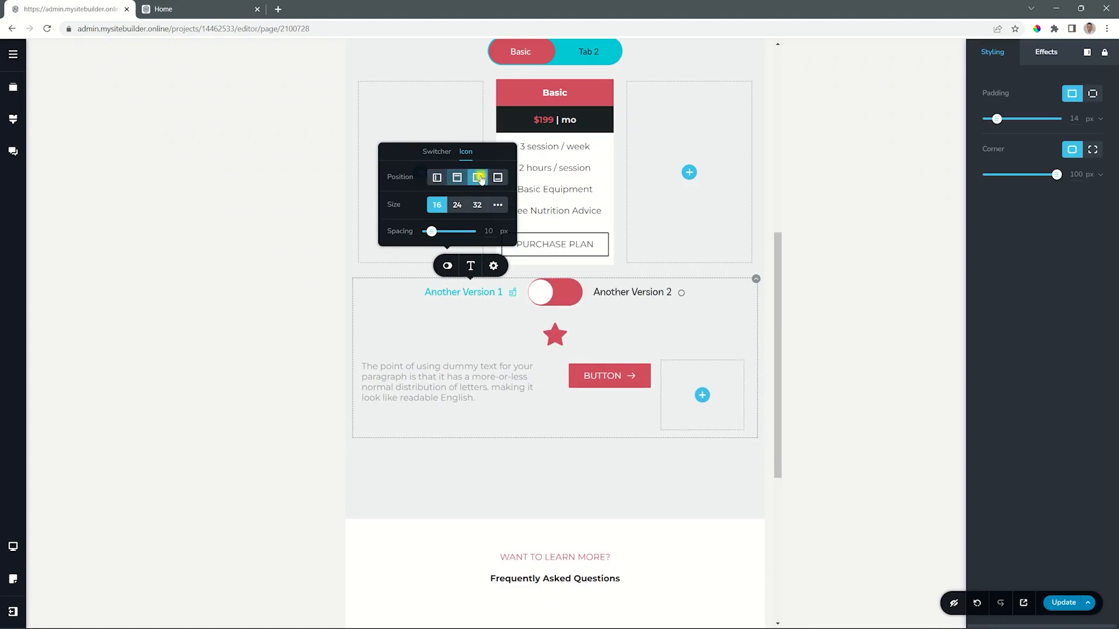
click(437, 177)
click(457, 205)
click(473, 205)
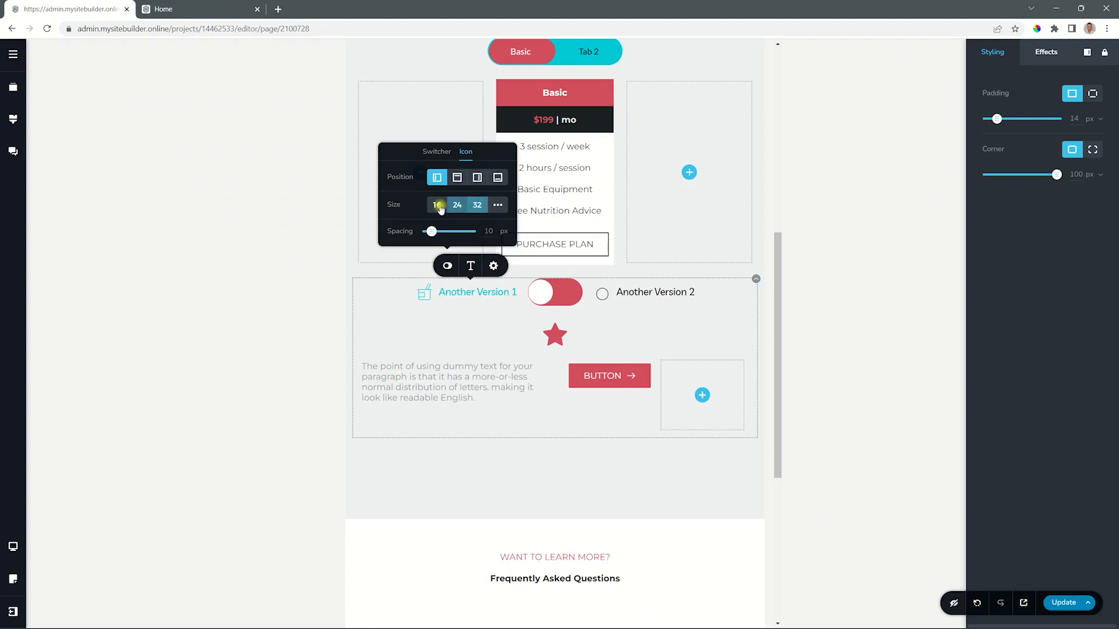
click(437, 205)
mouse_move(432, 231)
mouse_down()
mouse_move(446, 232)
mouse_move(433, 232)
mouse_up()
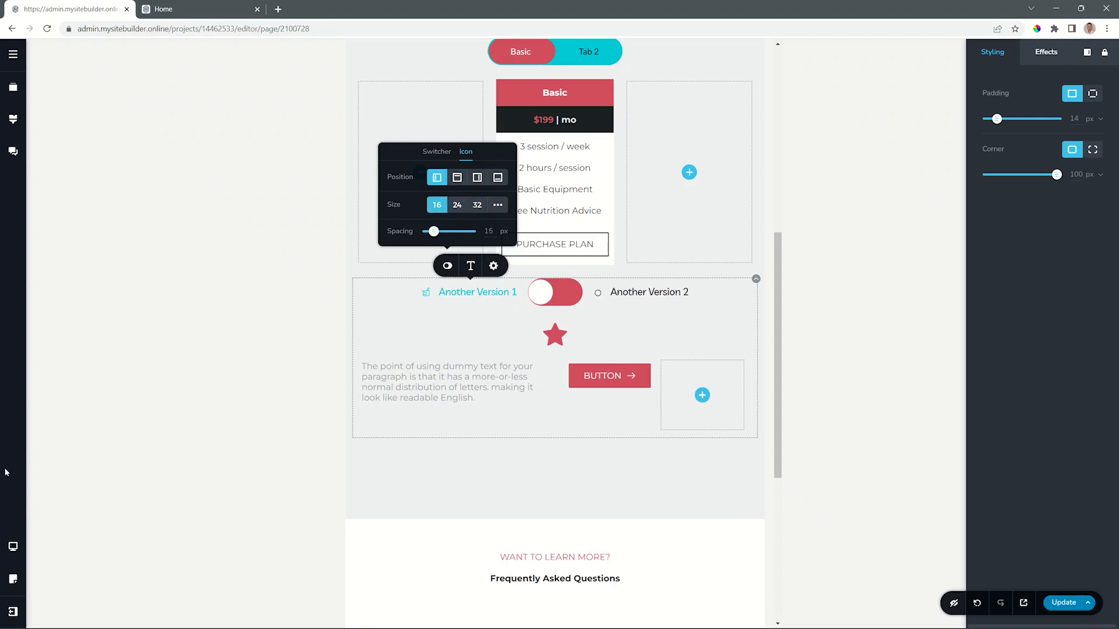
Step: Return to desktop view and place the toggle switcher's icons to the right of the "Another Version" labels
click(13, 547)
click(60, 510)
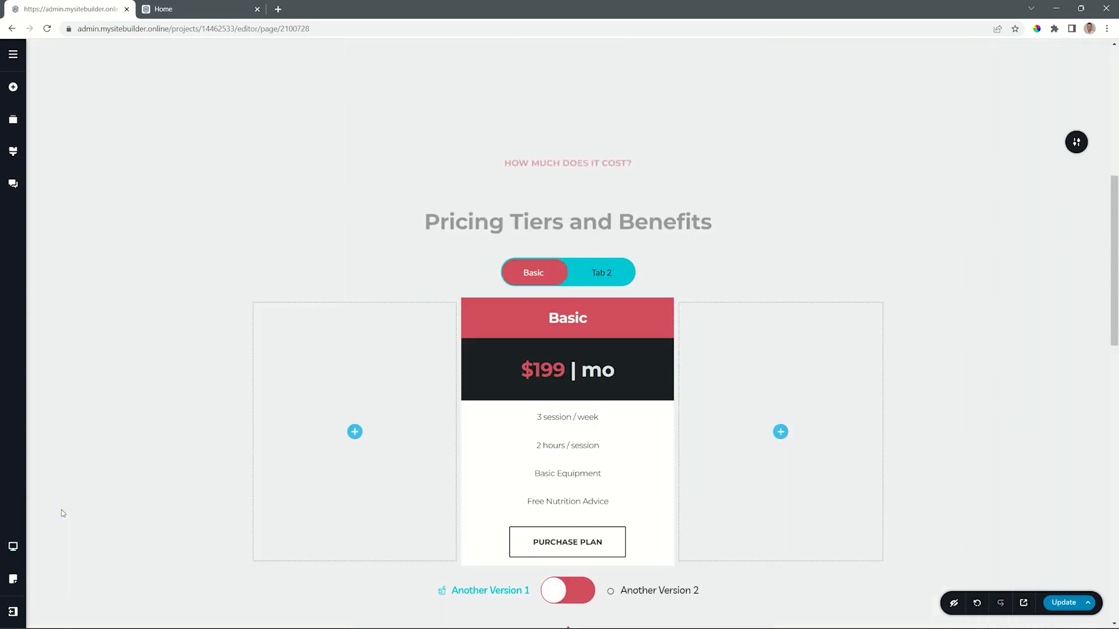
scroll(541, 327, down, 4)
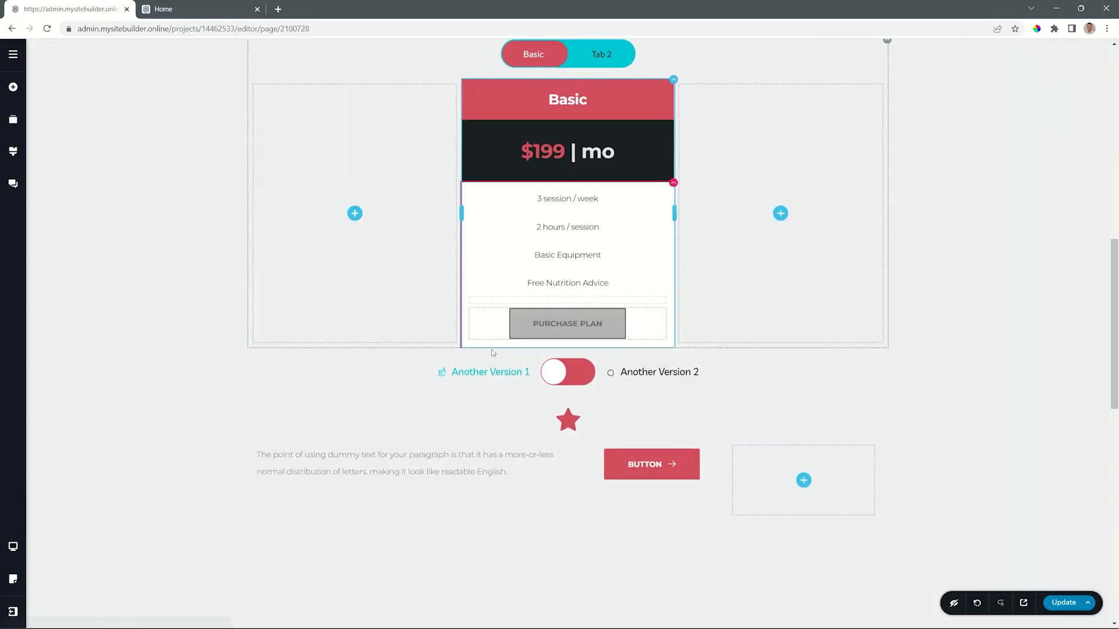
click(459, 374)
click(449, 345)
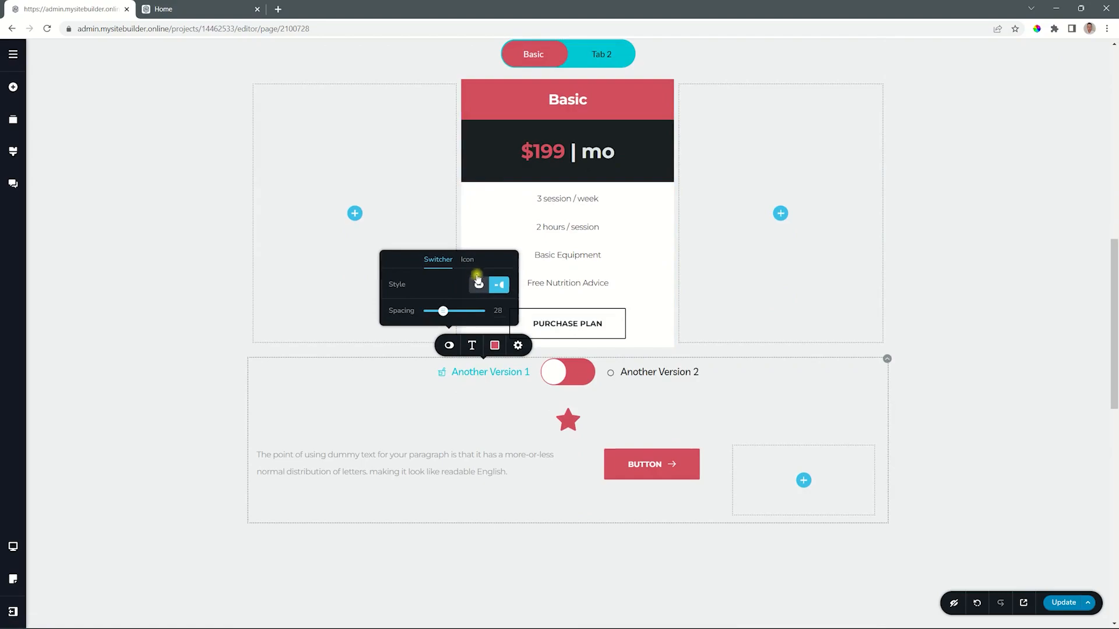
click(468, 259)
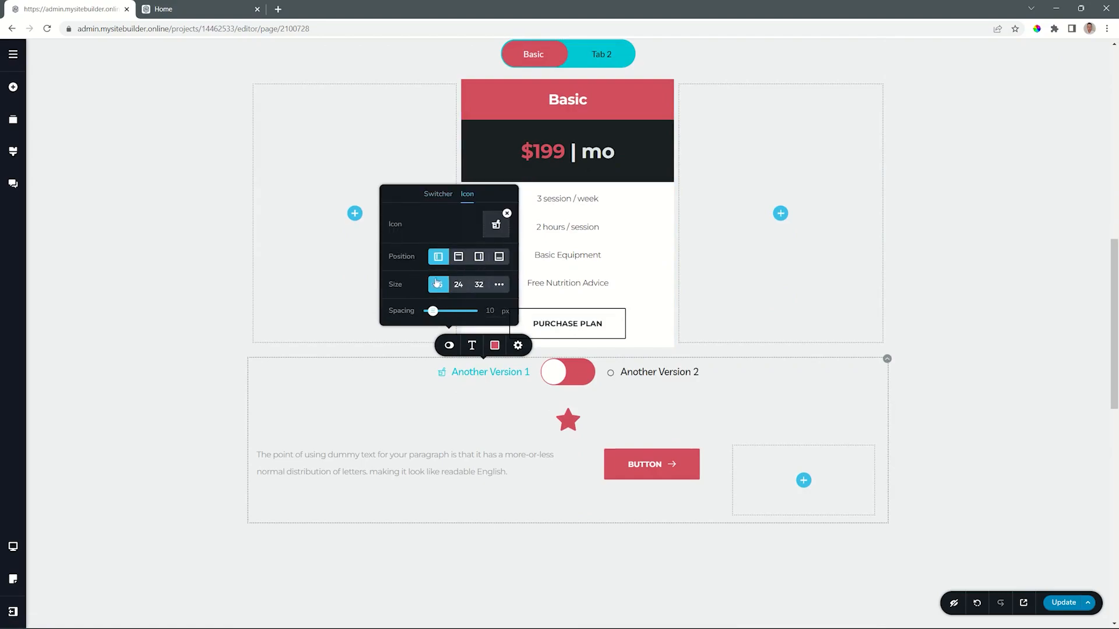
click(479, 259)
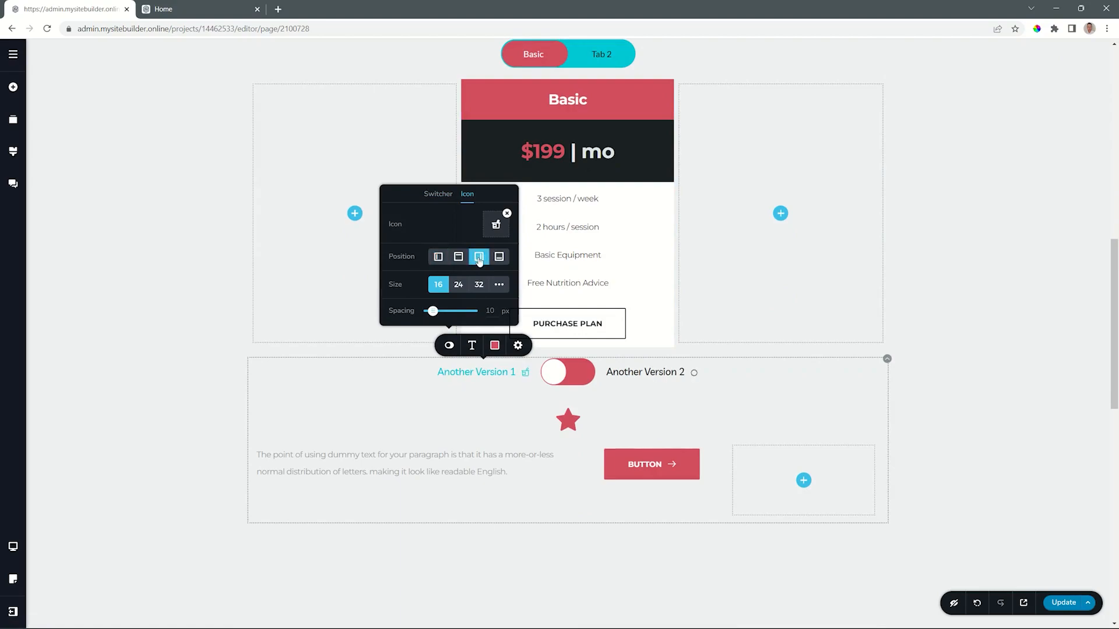
Step: Switch to tablet view and place the toggle switcher's icons above the "Another Version" labels
click(9, 550)
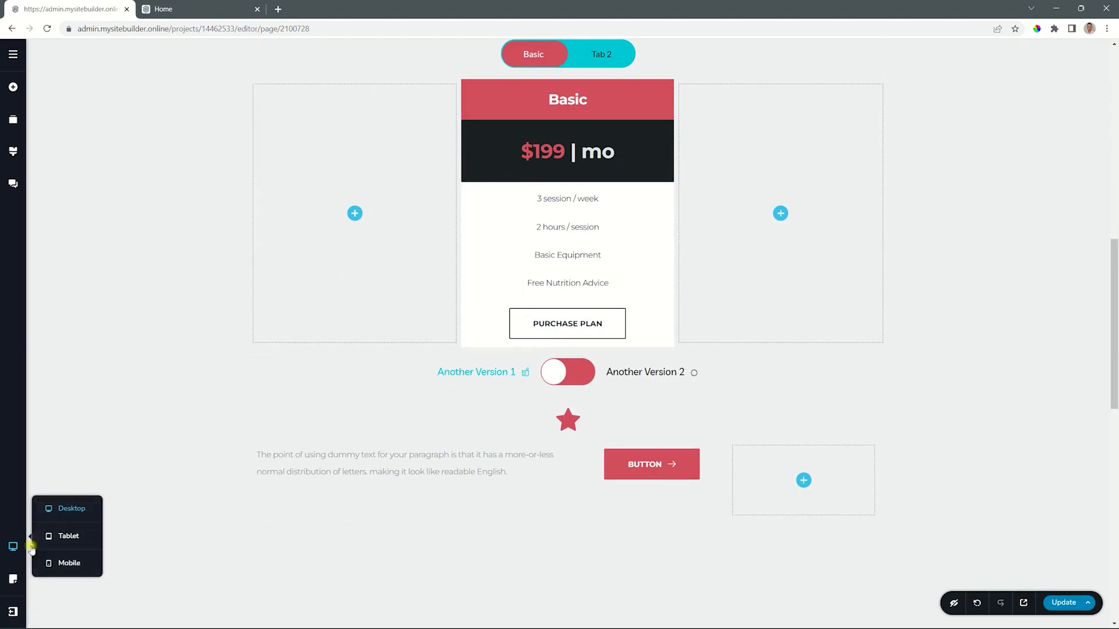
click(58, 539)
scroll(349, 382, up, 3)
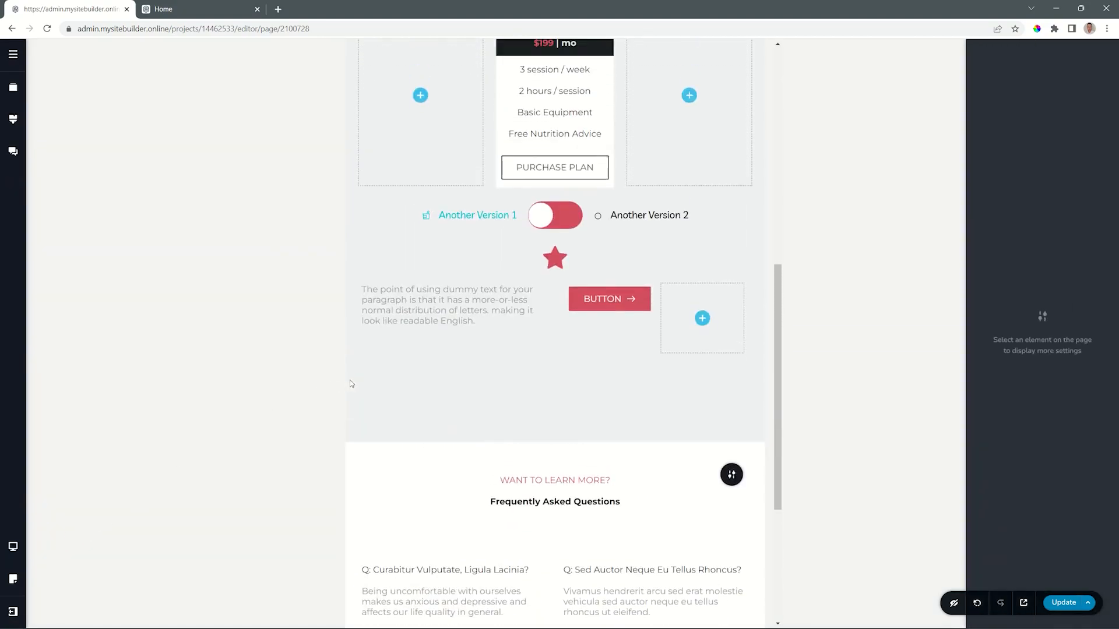
click(434, 220)
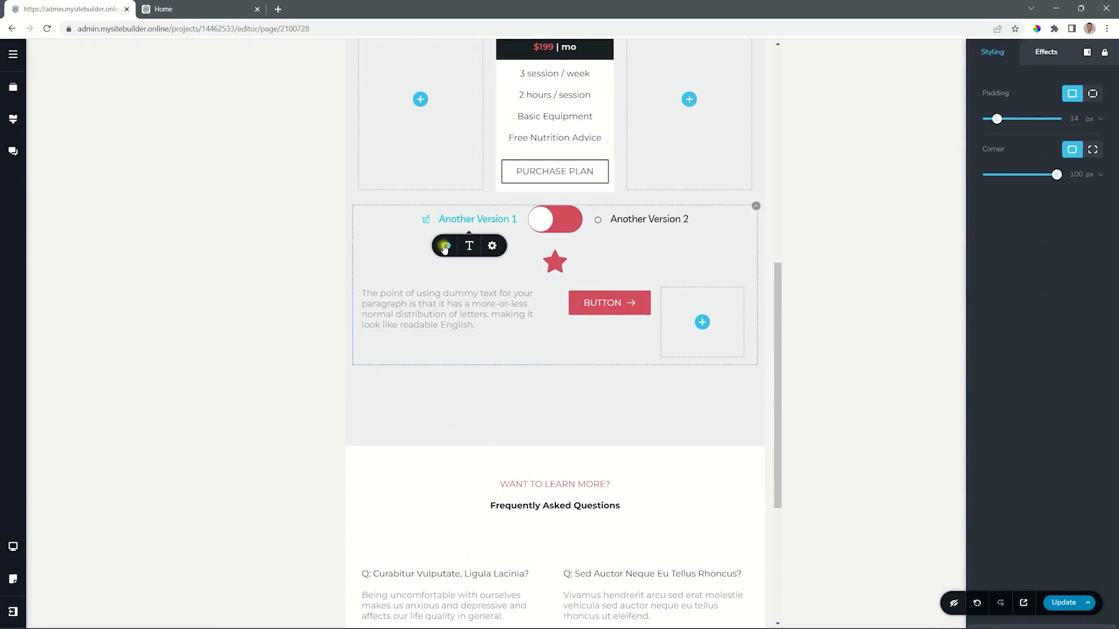
click(446, 245)
click(463, 273)
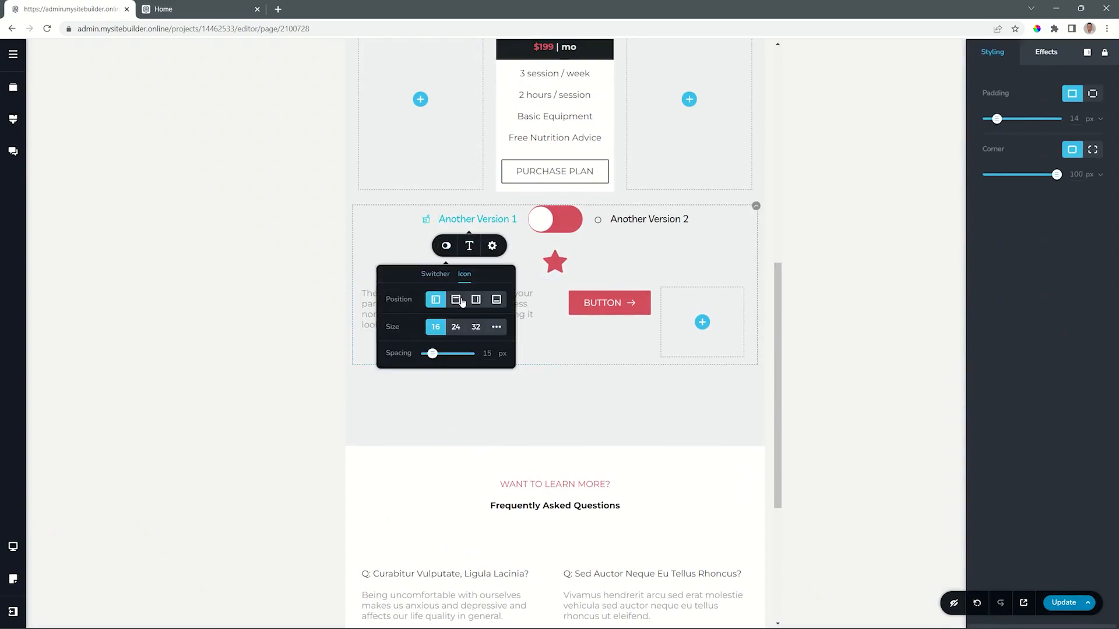
click(458, 300)
Step: Switch back to desktop view and check the toggle switcher's icon placement there
click(13, 546)
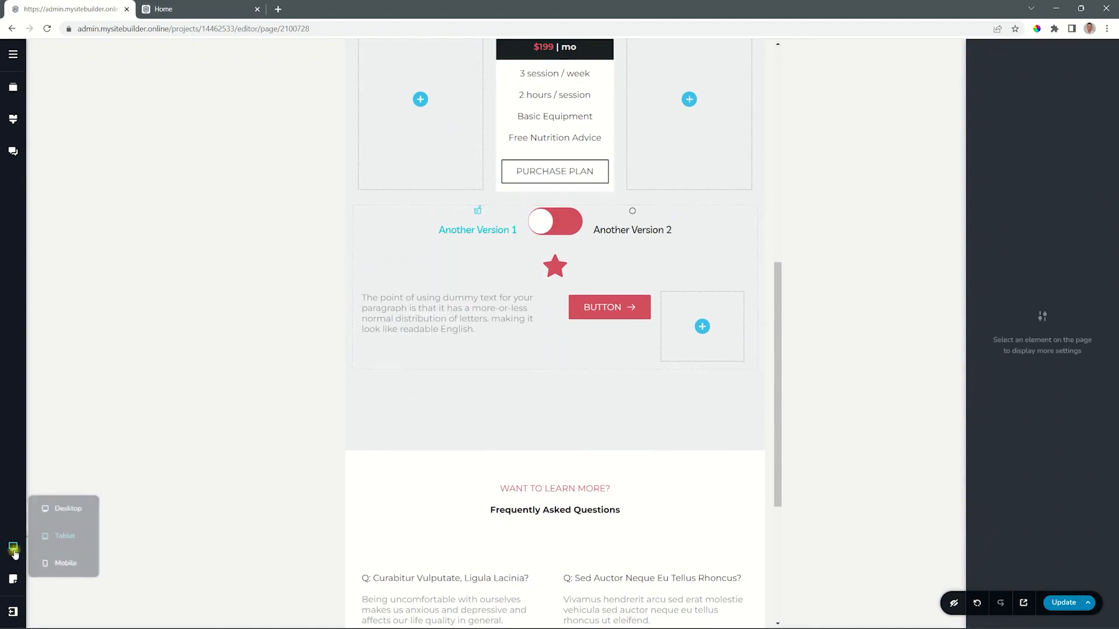
click(72, 509)
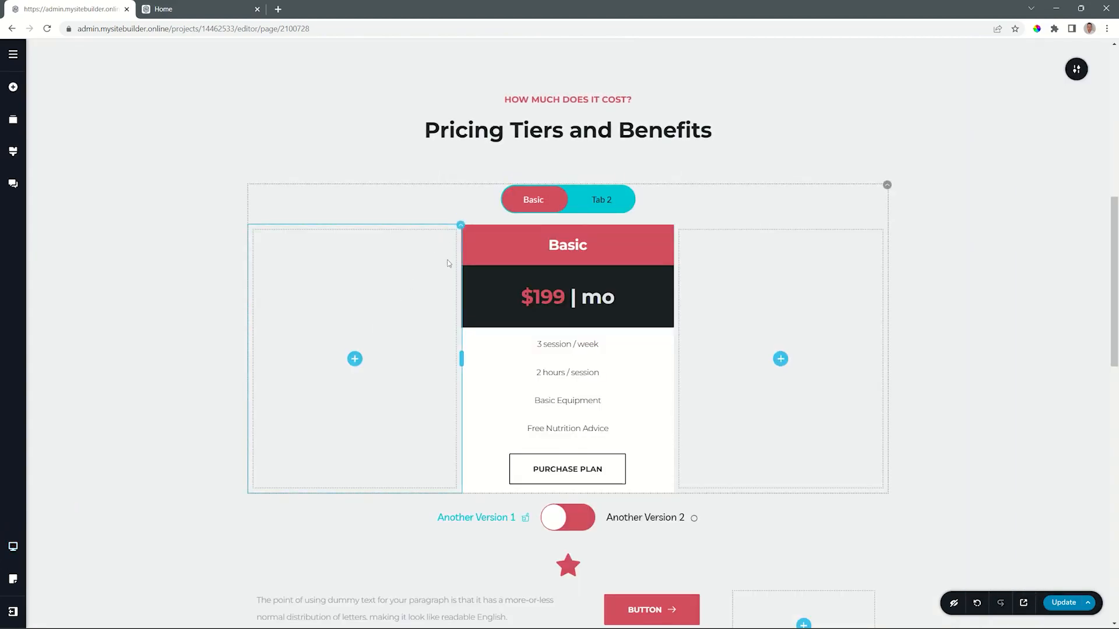
scroll(449, 265, down, 3)
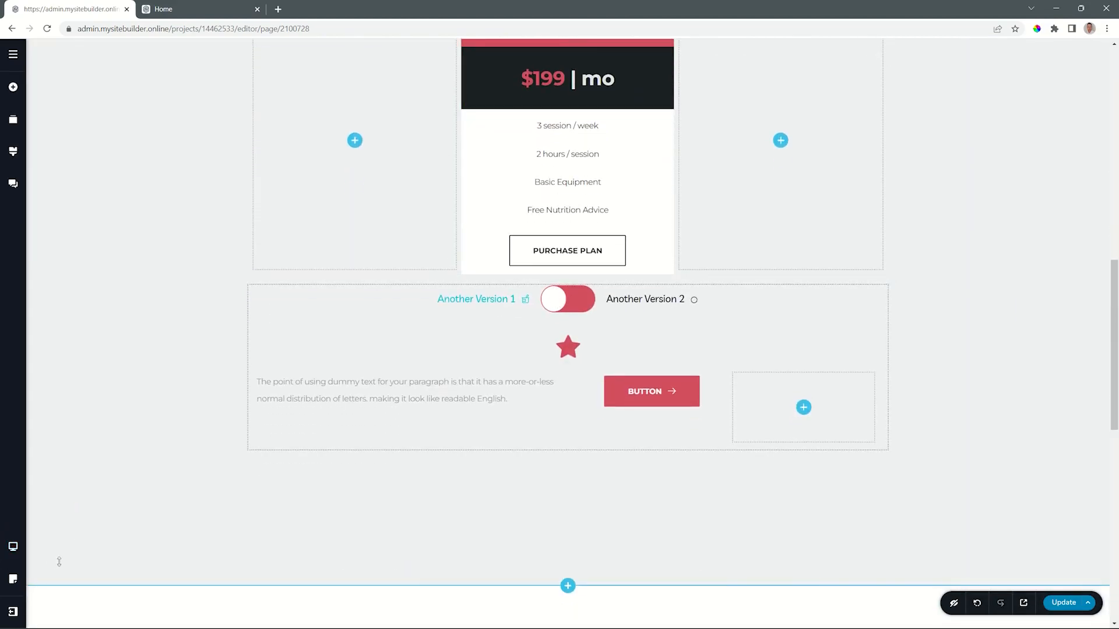